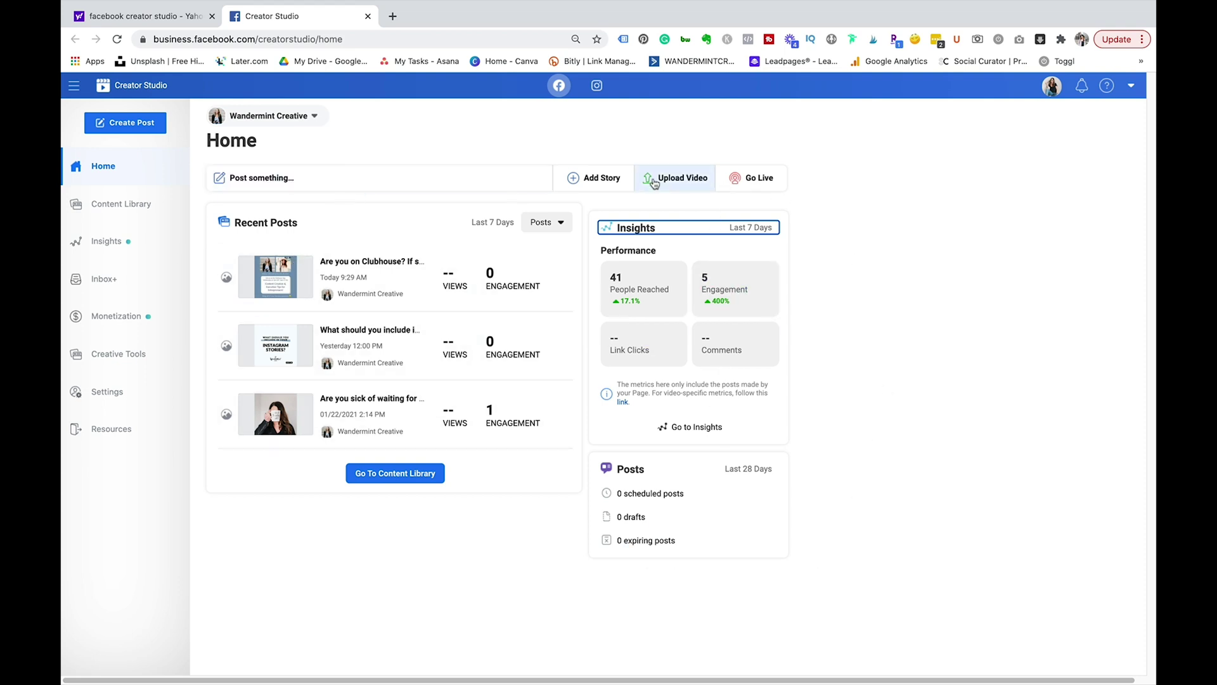
Discard the unfinished Facebook post and switch to the Instagram Content Library.
{"action": "left_click", "coordinate": [267, 184]}
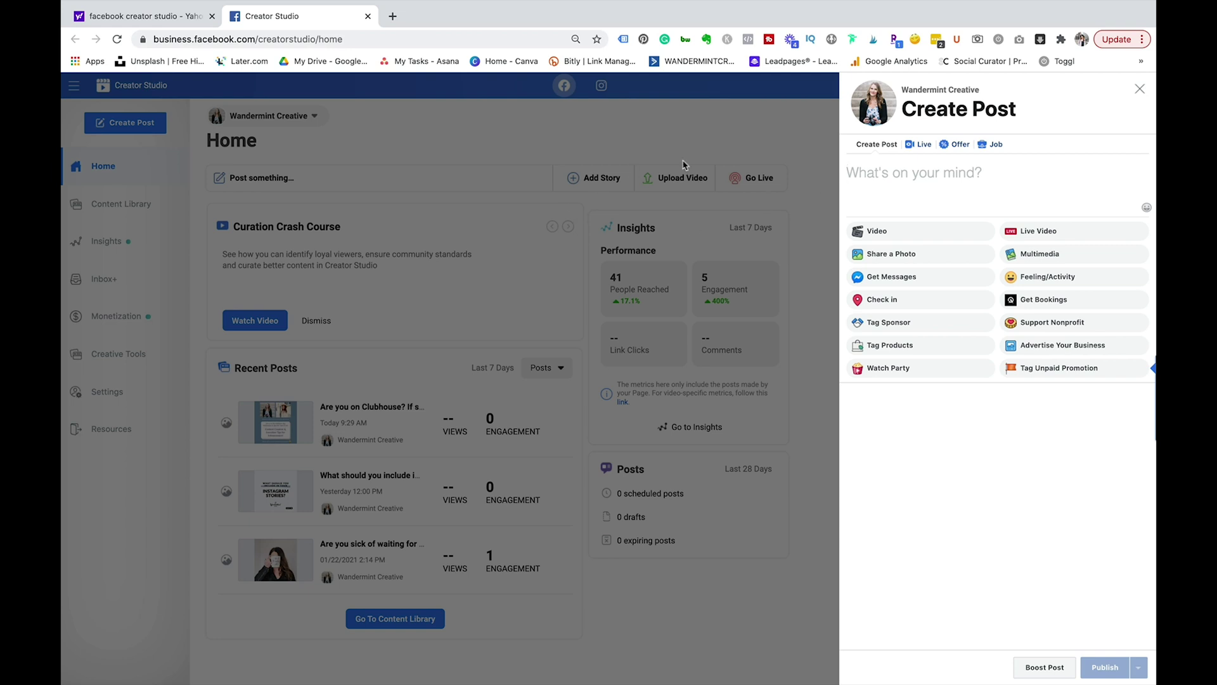
{"action": "left_click", "coordinate": [1141, 89]}
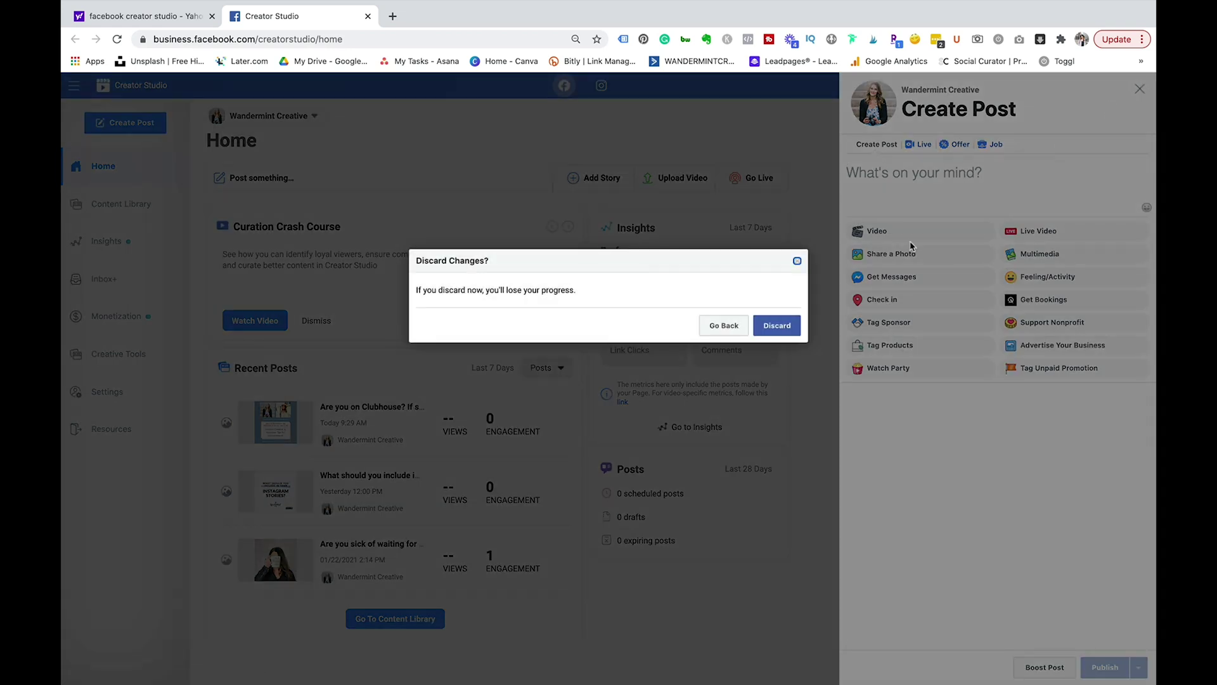
{"action": "left_click", "coordinate": [776, 328]}
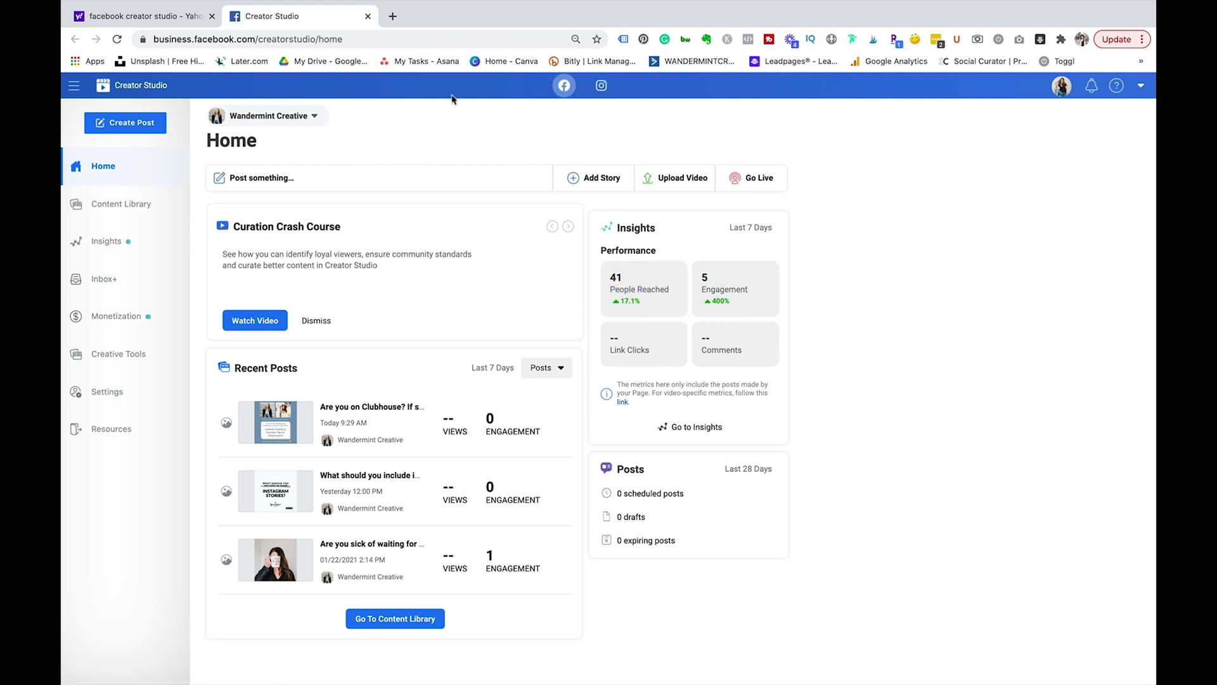
{"action": "left_click", "coordinate": [602, 87]}
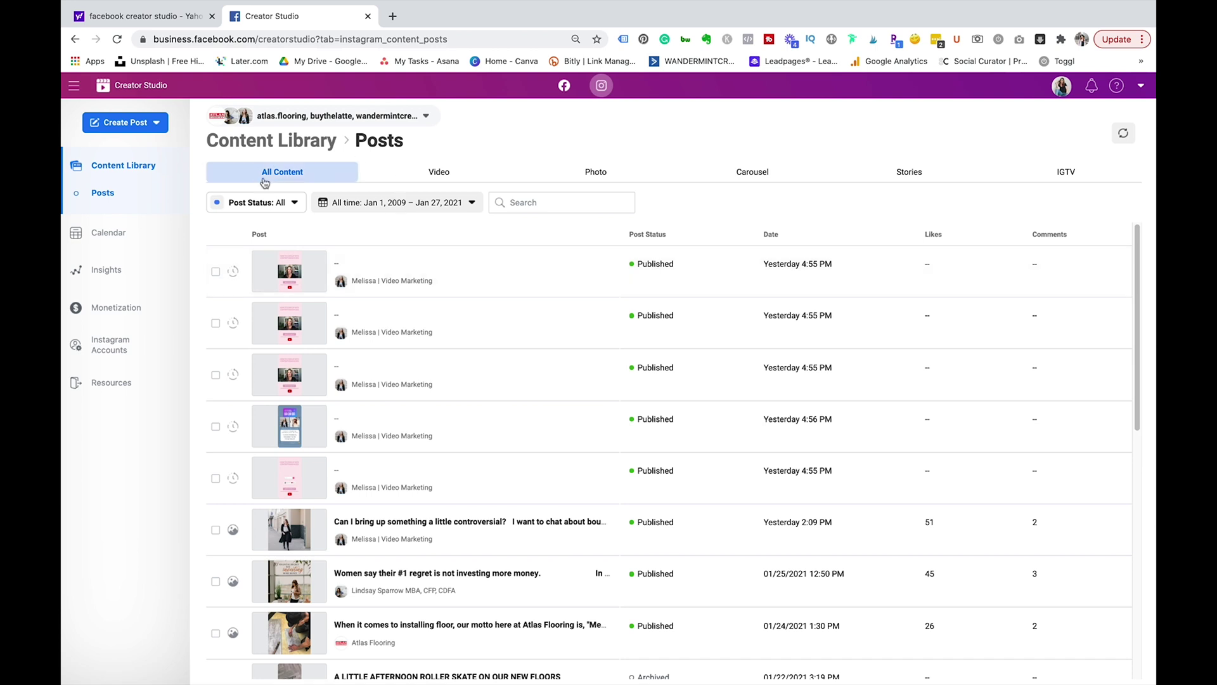
Browse the Video, Photo, Carousel, Stories and IGTV post filters in turn.
{"action": "left_click", "coordinate": [415, 177]}
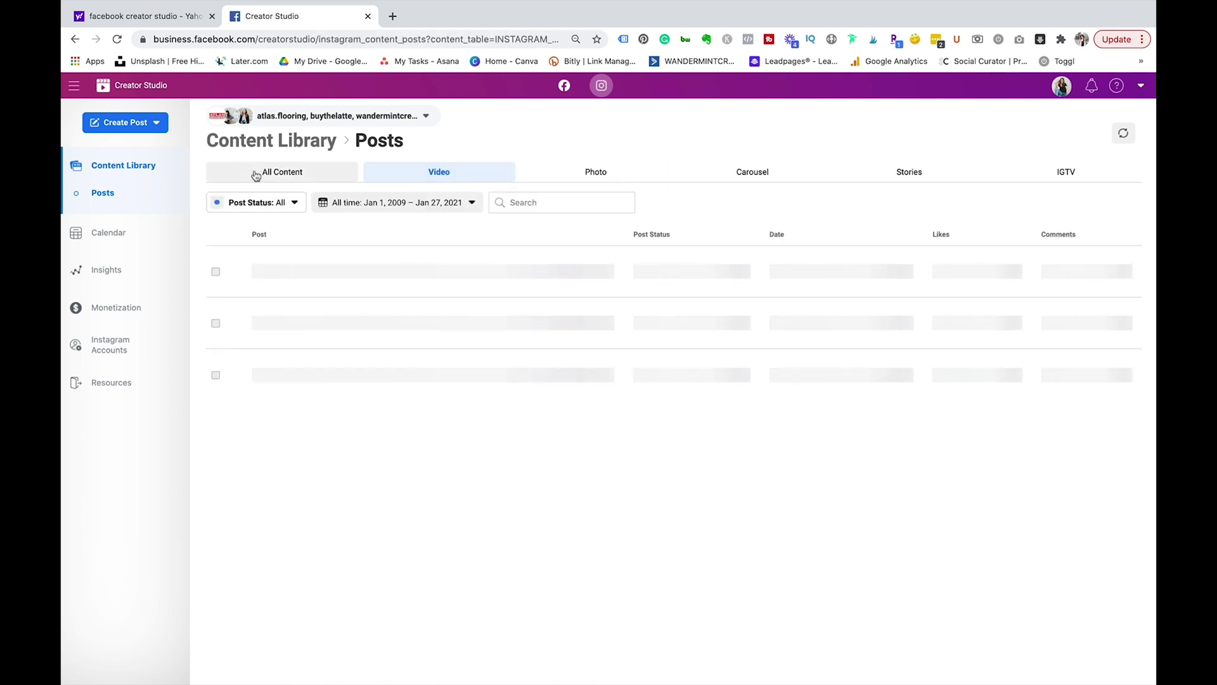
{"action": "left_click", "coordinate": [579, 180]}
{"action": "left_click", "coordinate": [753, 179]}
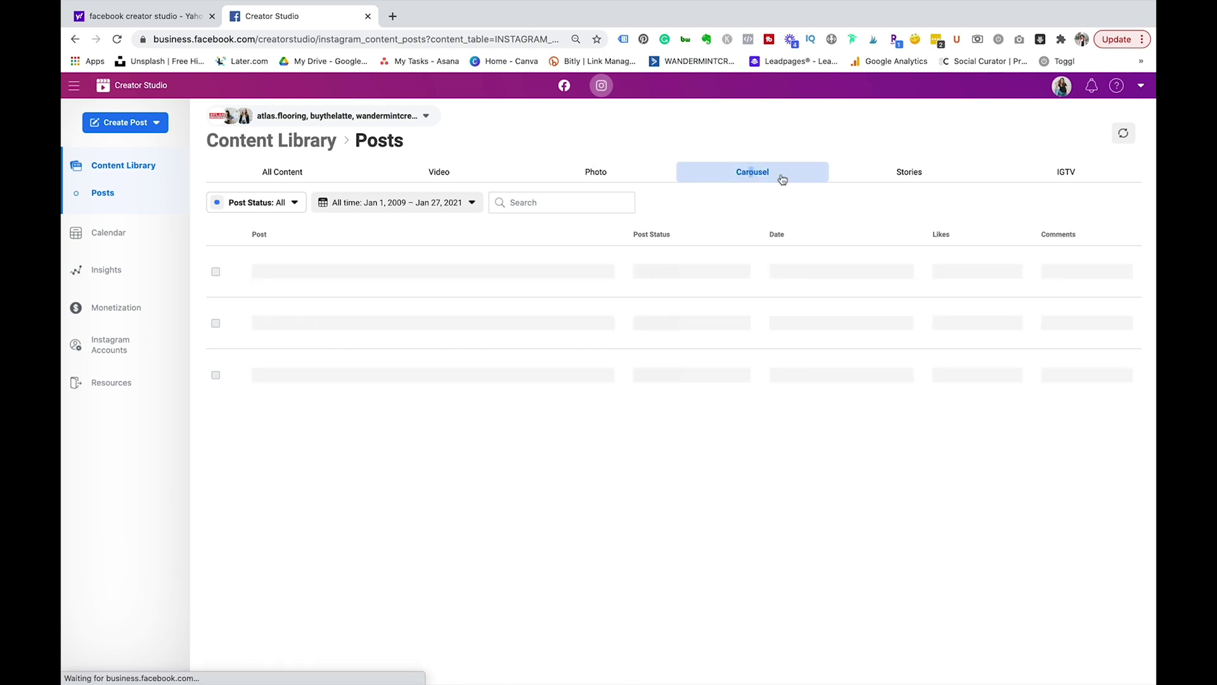
{"action": "left_click", "coordinate": [930, 175]}
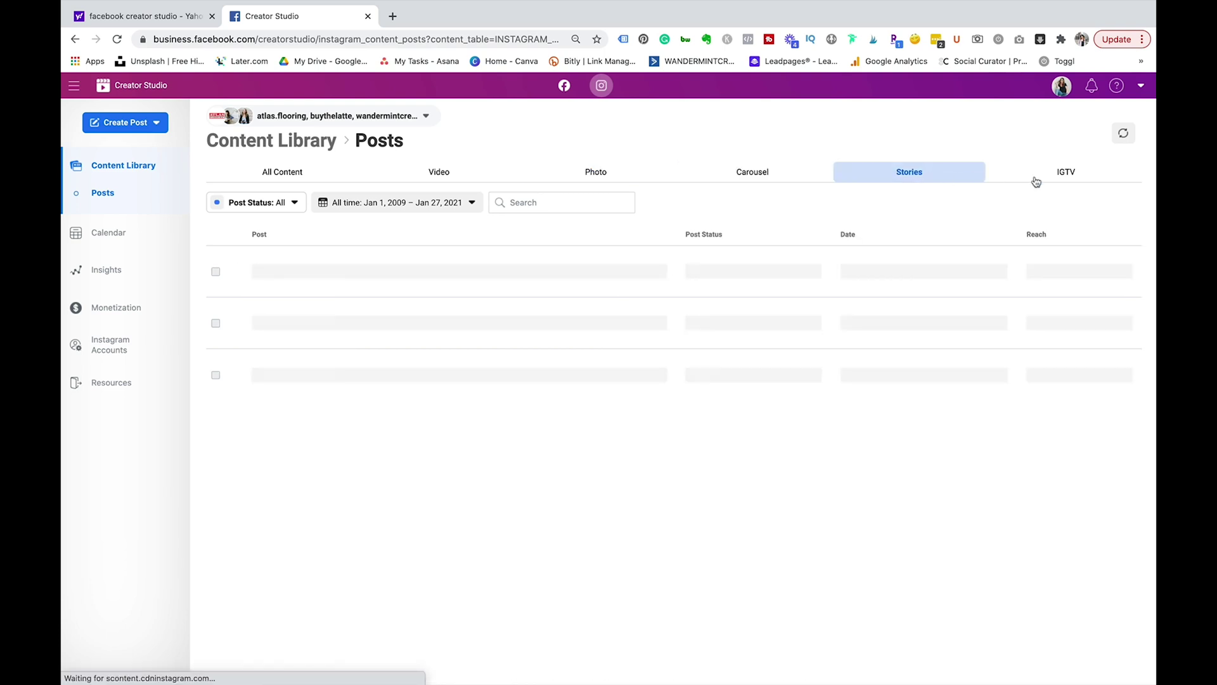
{"action": "left_click", "coordinate": [1086, 180]}
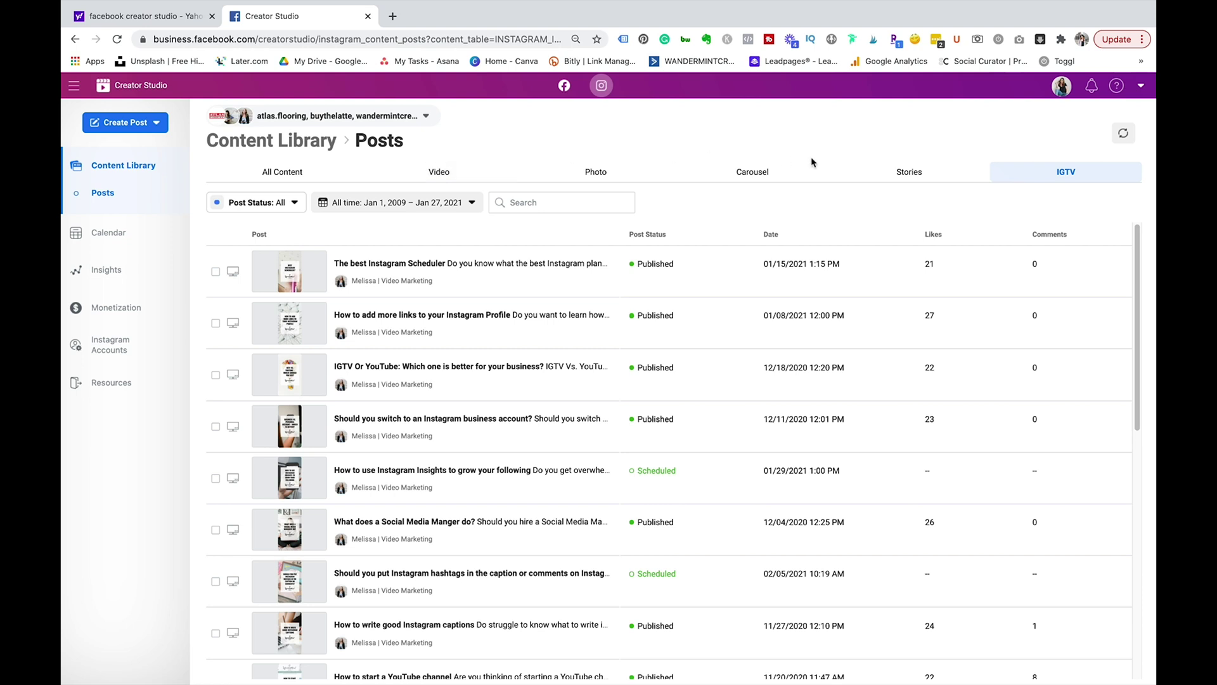
Return to All Content and open the profile chooser with all three profiles checked.
{"action": "left_click", "coordinate": [445, 170]}
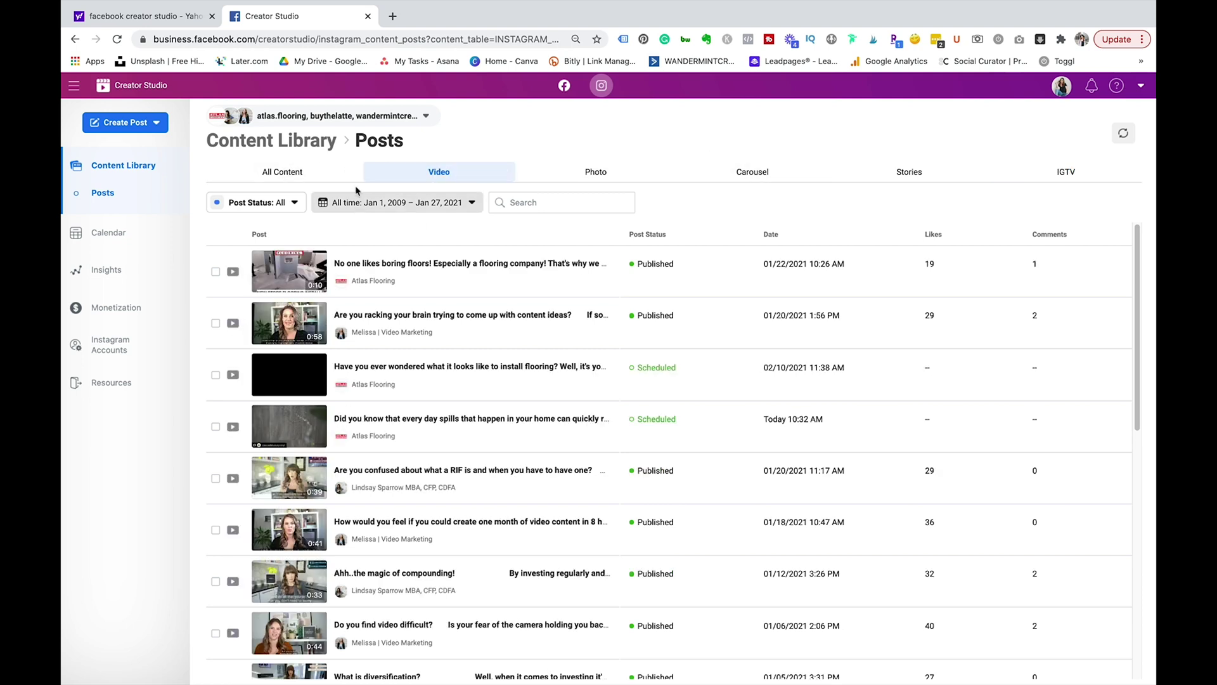
{"action": "left_click", "coordinate": [248, 175]}
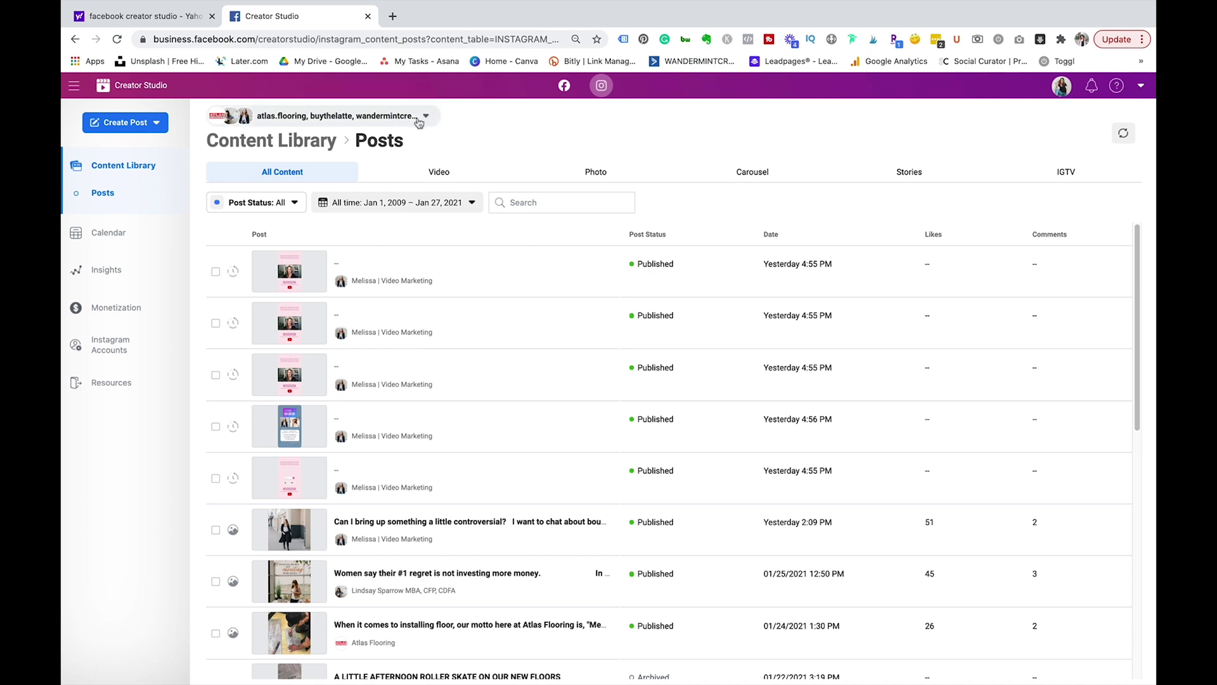
{"action": "left_click", "coordinate": [393, 121]}
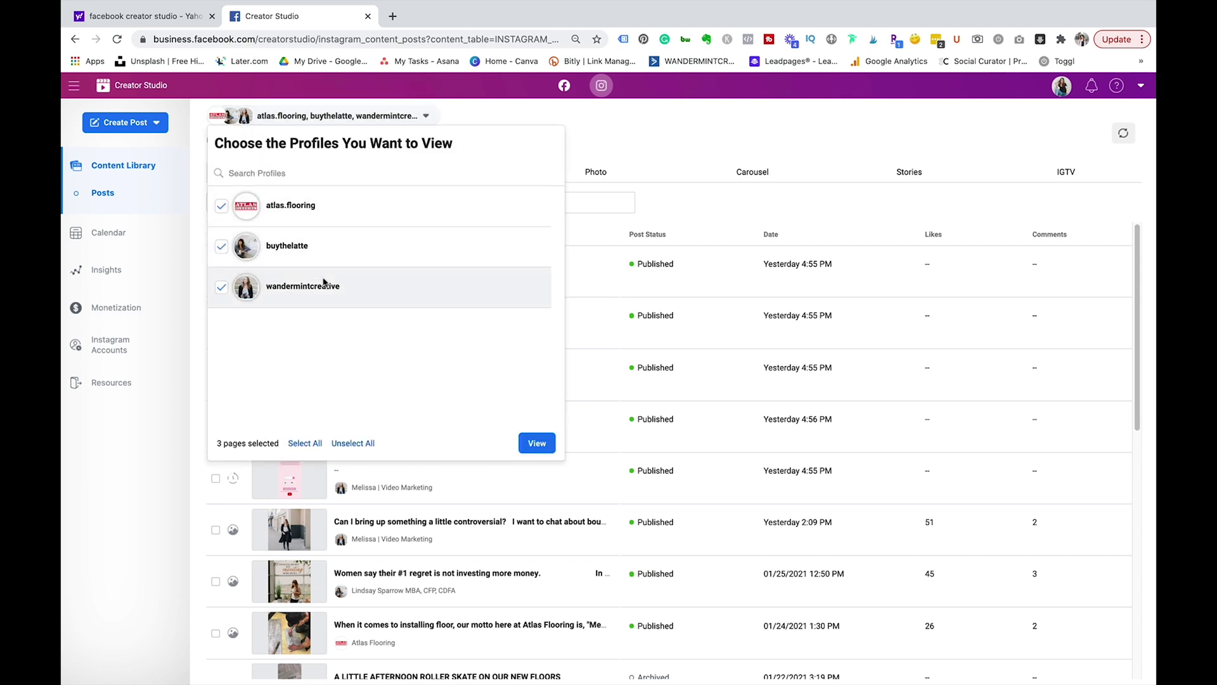
Close the profile list, glance at the Create Post types, then open the January 2021 calendar.
{"action": "left_click", "coordinate": [470, 120]}
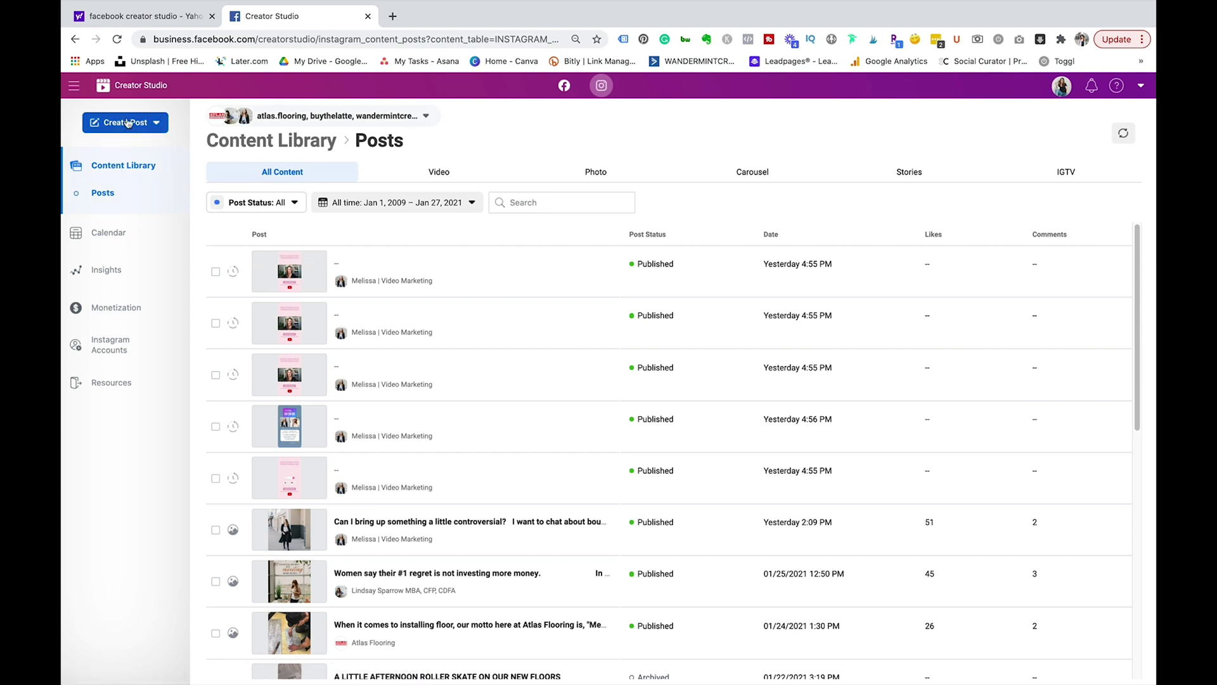
{"action": "left_click", "coordinate": [160, 126]}
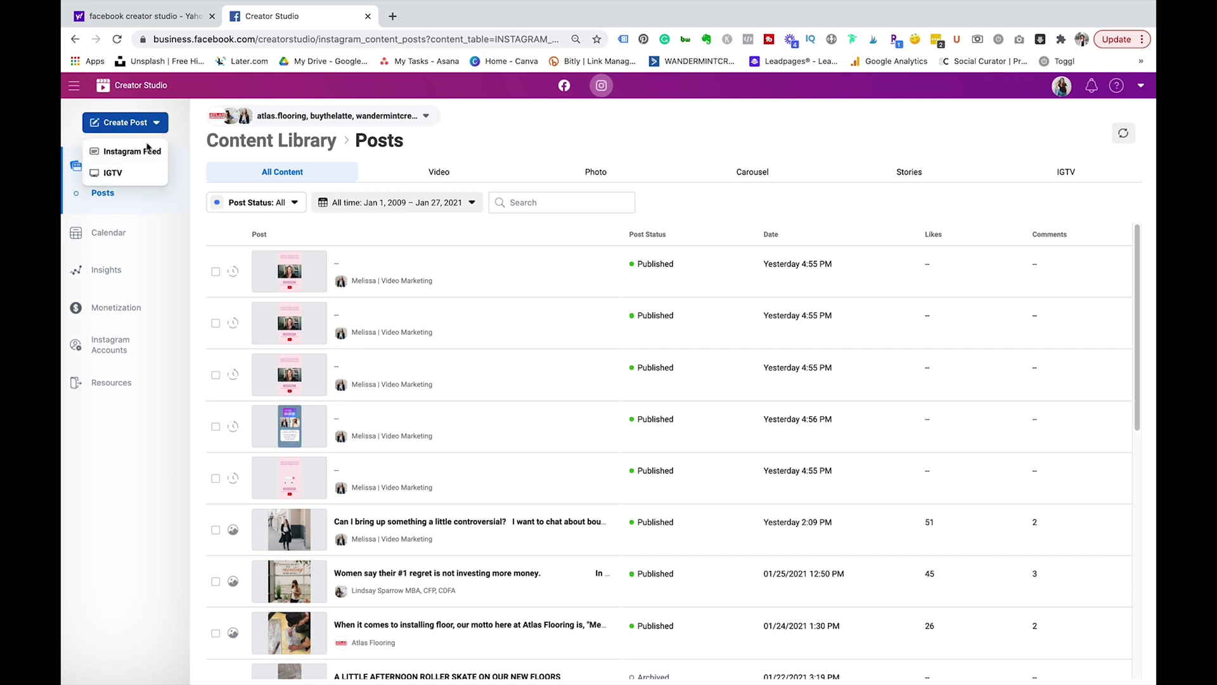
{"action": "left_click", "coordinate": [193, 138]}
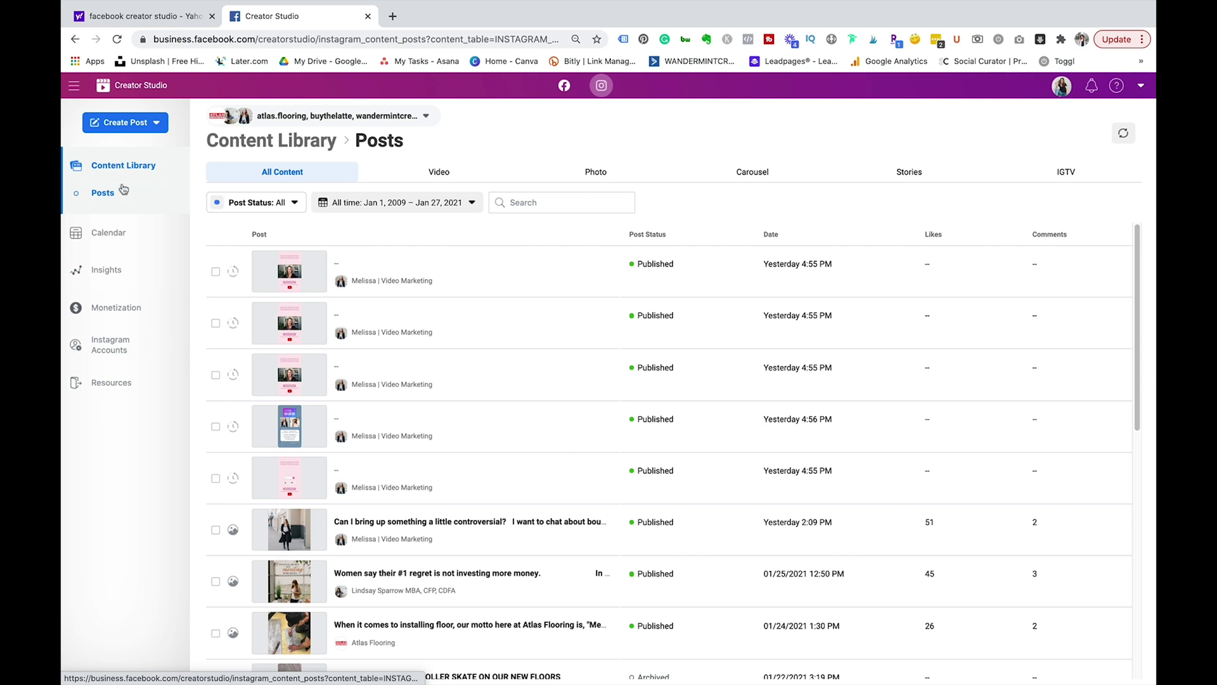
{"action": "left_click", "coordinate": [111, 234]}
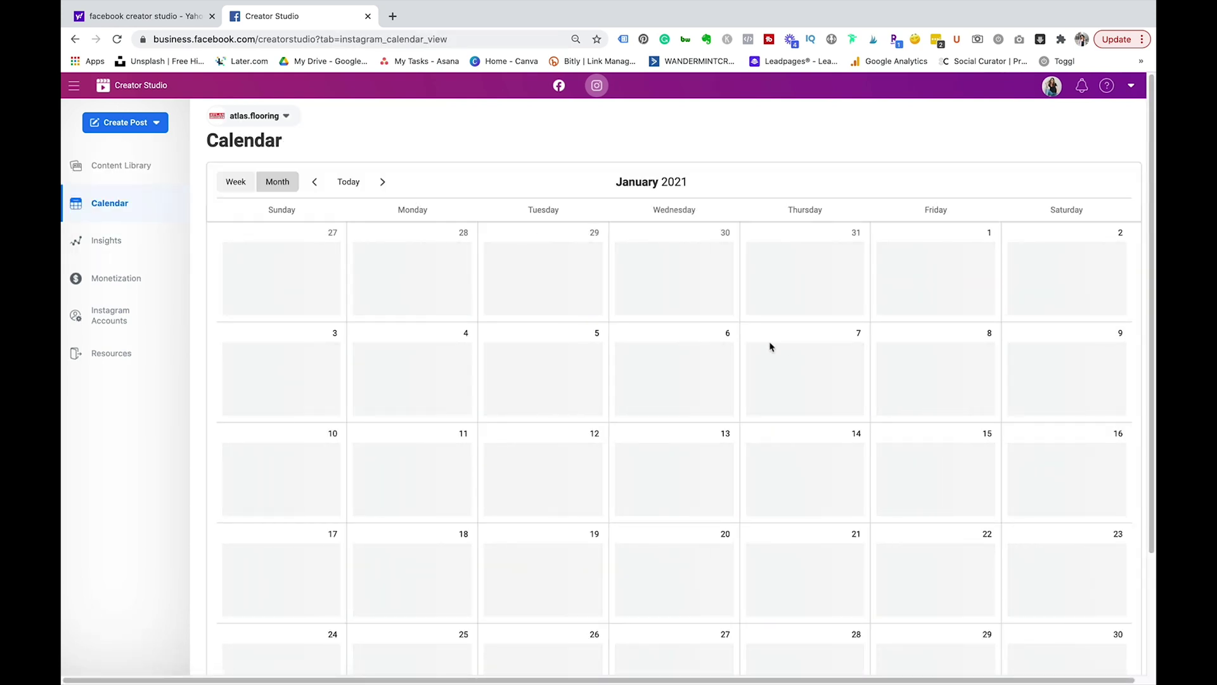
Switch the January 2021 calendar to the wandermintcreative profile.
{"action": "scroll", "coordinate": [764, 416], "scroll_direction": "down", "scroll_amount": 2}
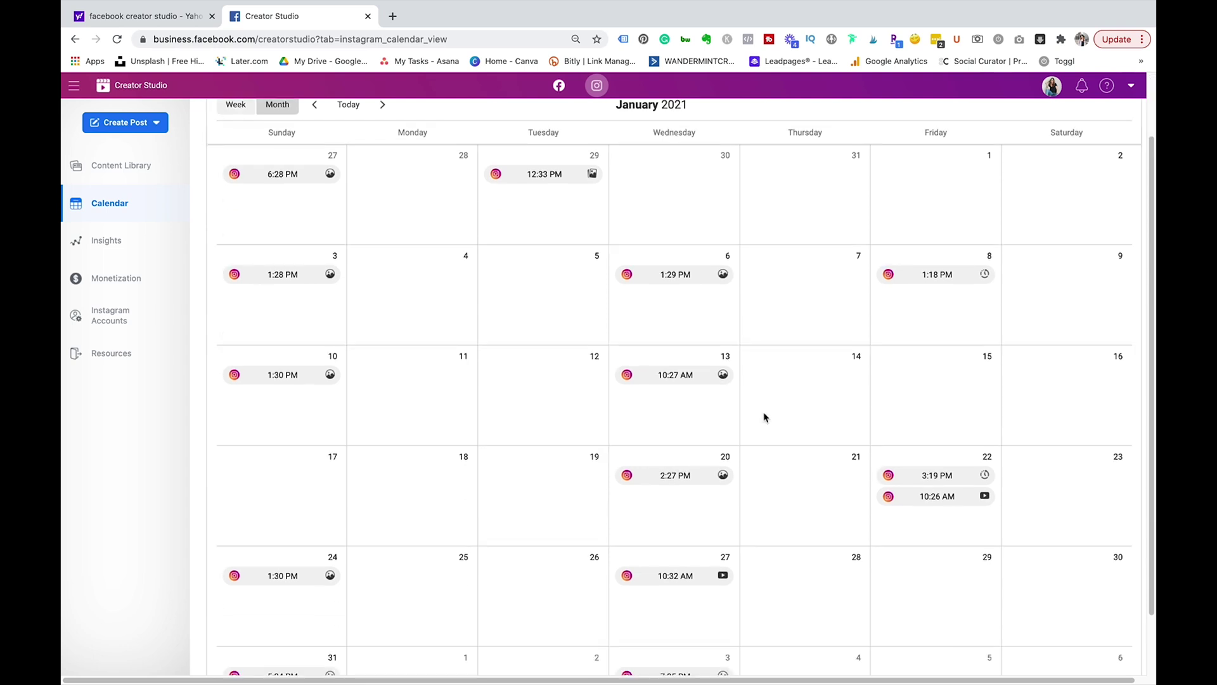
{"action": "scroll", "coordinate": [764, 417], "scroll_direction": "down", "scroll_amount": 2}
{"action": "scroll", "coordinate": [764, 418], "scroll_direction": "up", "scroll_amount": 4}
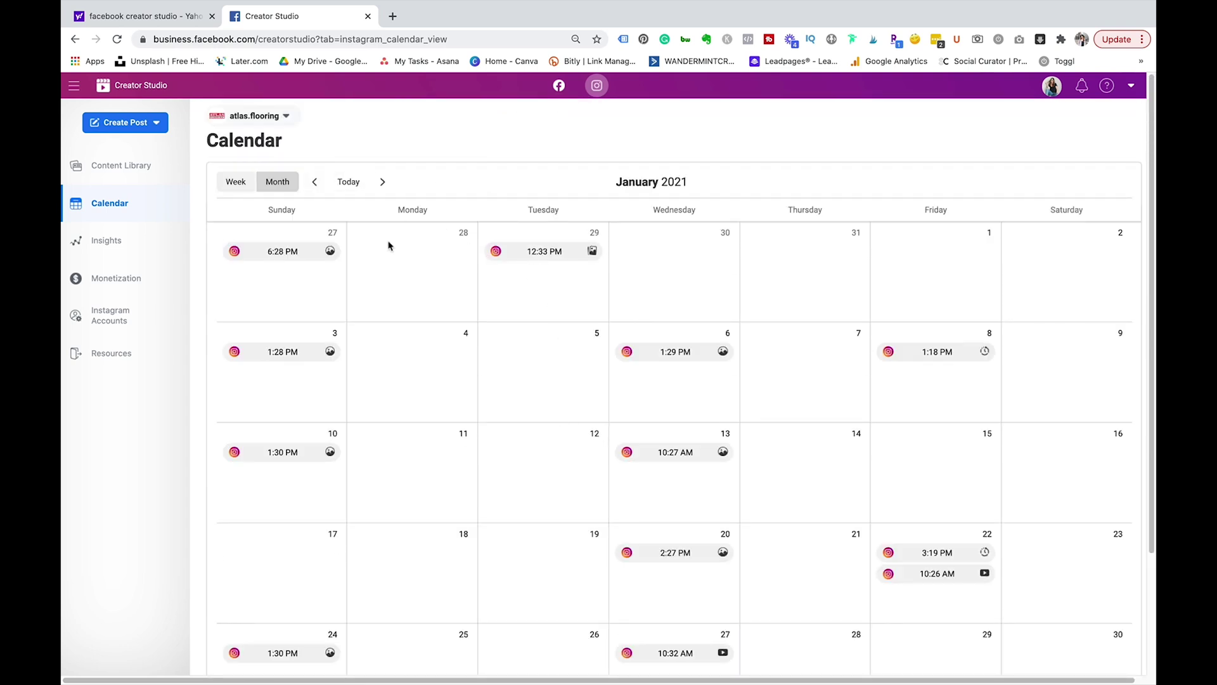
{"action": "left_click", "coordinate": [282, 116]}
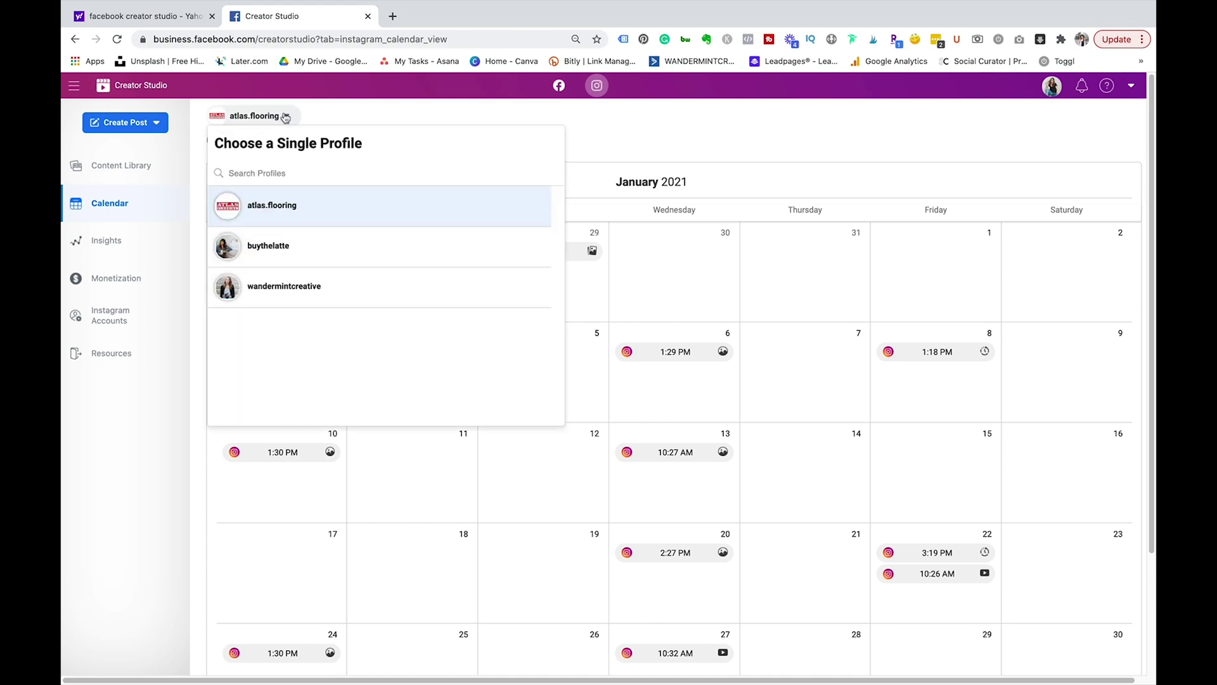
{"action": "left_click", "coordinate": [294, 287]}
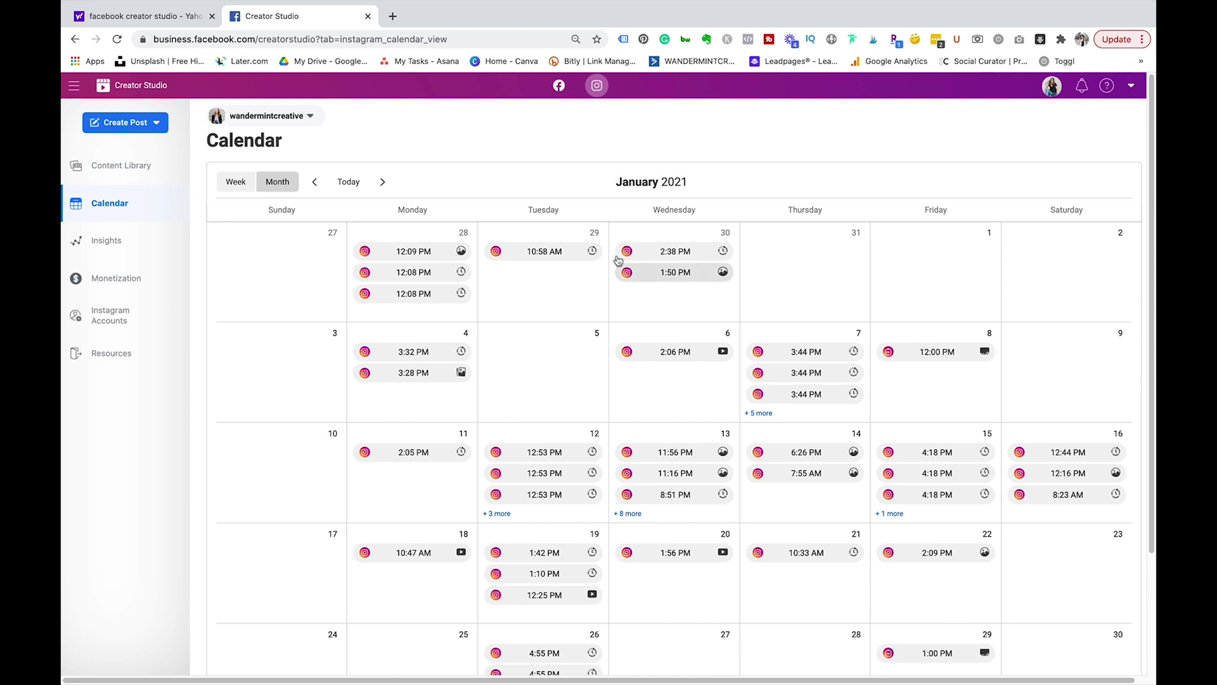
Open the Jan 6, 2:06 PM video post details showing 145 views and 40 likes.
{"action": "scroll", "coordinate": [697, 355], "scroll_direction": "down", "scroll_amount": 3}
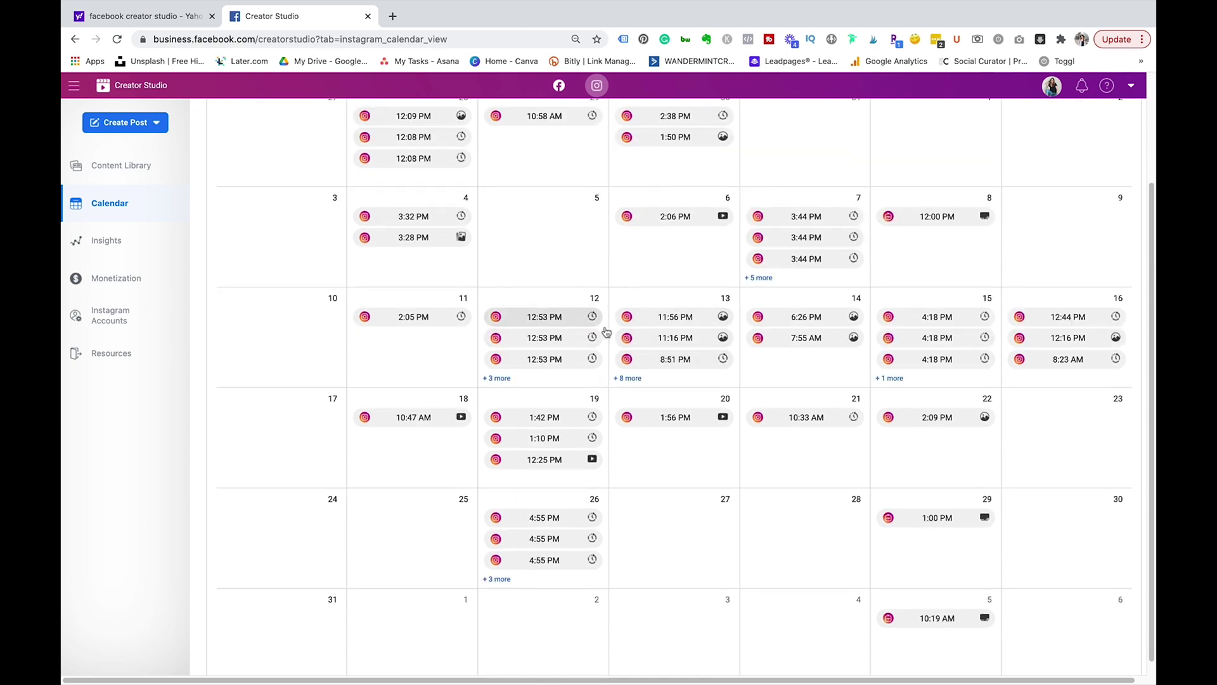
{"action": "scroll", "coordinate": [564, 343], "scroll_direction": "up", "scroll_amount": 3}
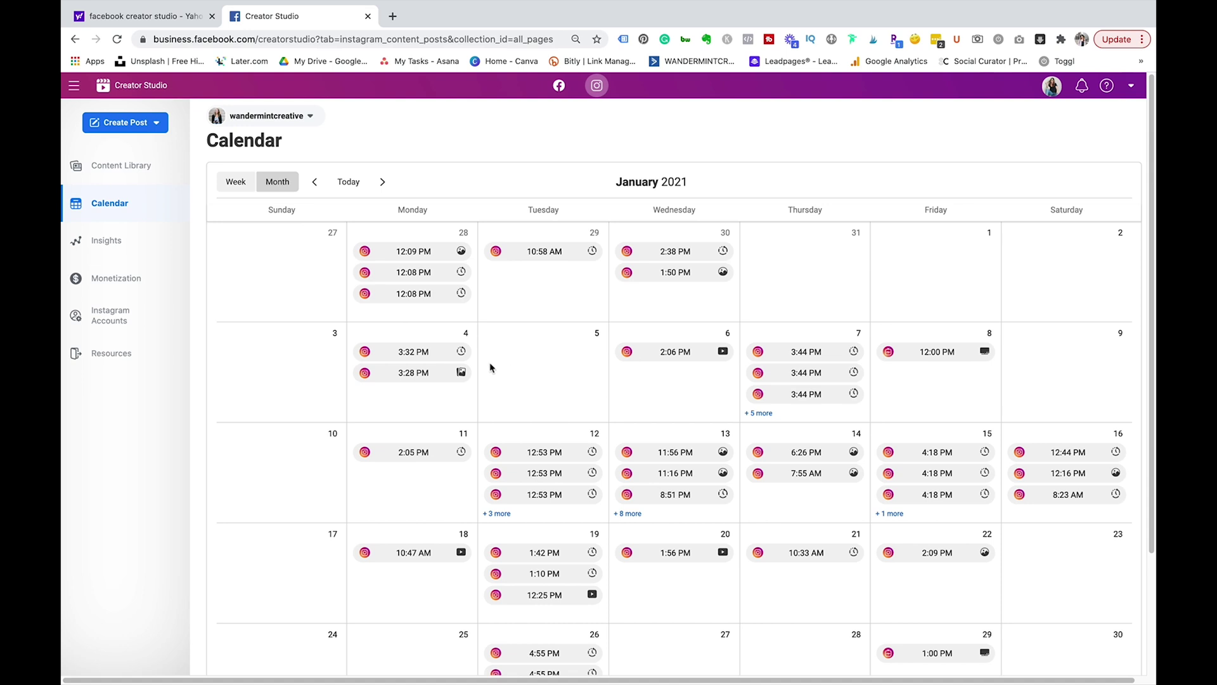
{"action": "left_click", "coordinate": [677, 362]}
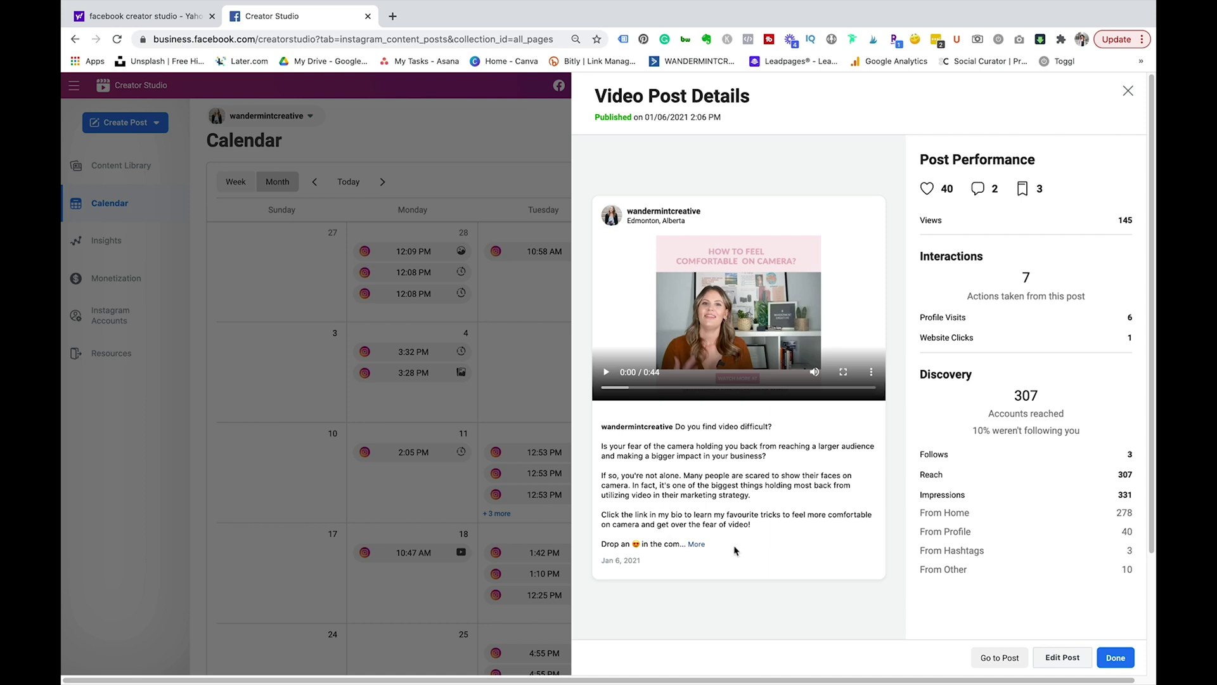
{"action": "scroll", "coordinate": [1031, 418], "scroll_direction": "down", "scroll_amount": 1}
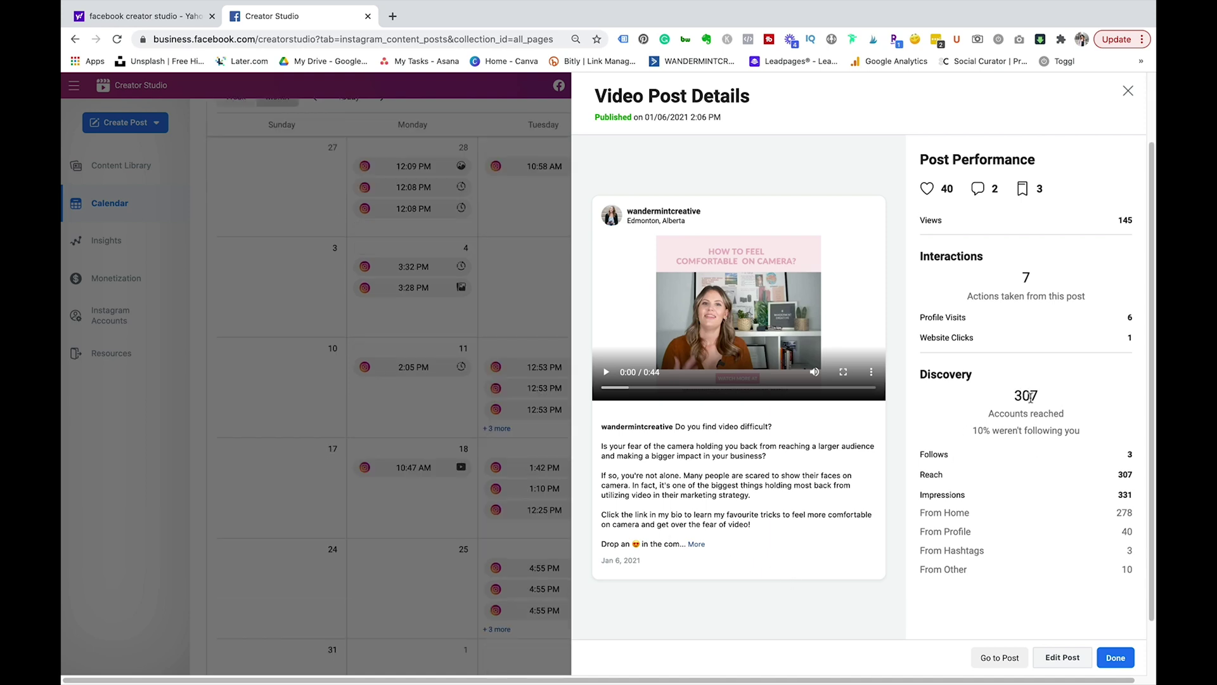
{"action": "scroll", "coordinate": [1030, 413], "scroll_direction": "up", "scroll_amount": 1}
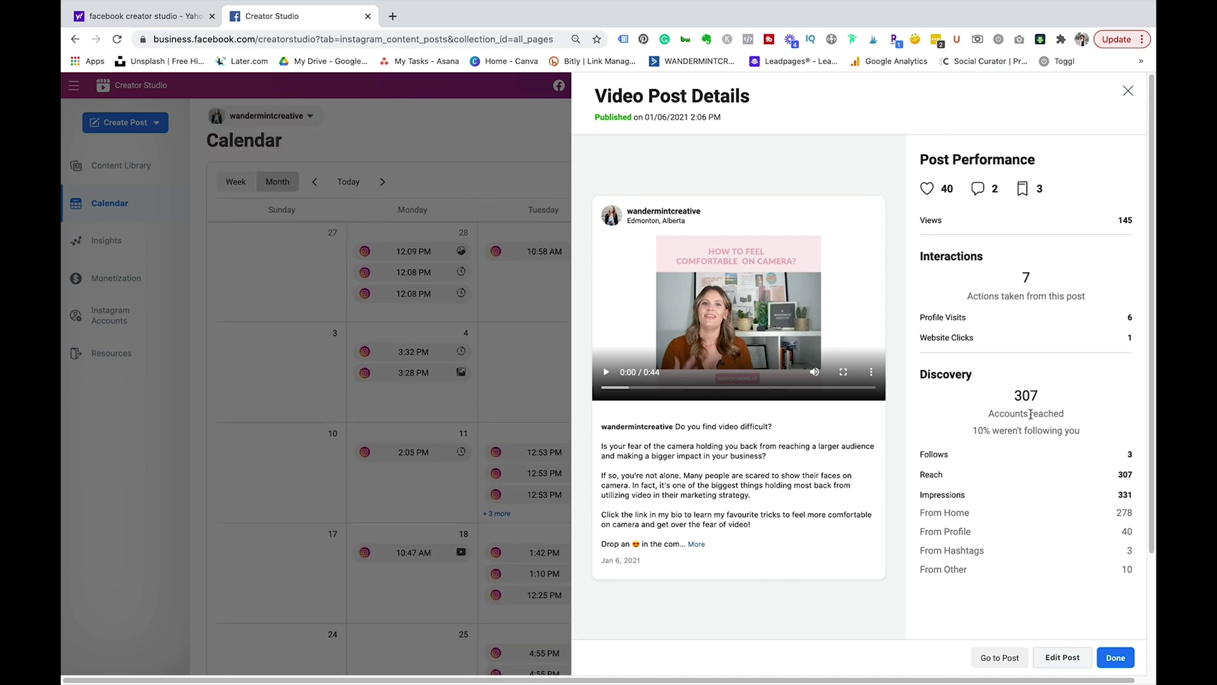
{"action": "scroll", "coordinate": [1031, 413], "scroll_direction": "down", "scroll_amount": 3}
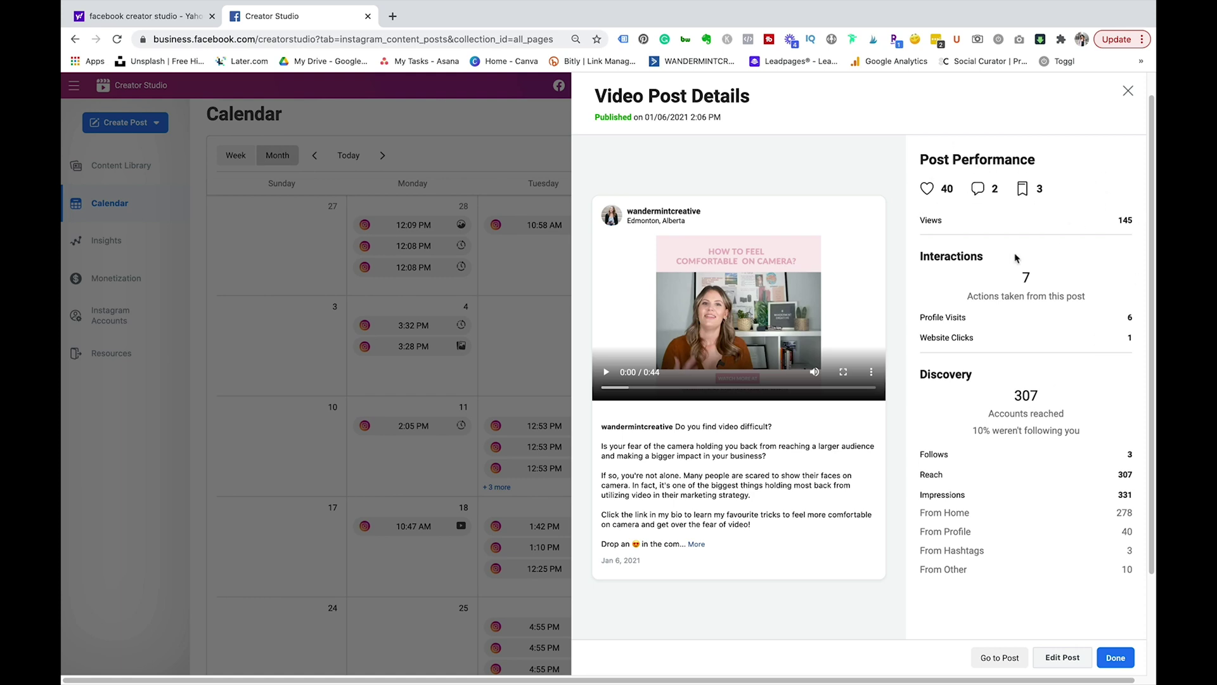
{"action": "left_click", "coordinate": [1127, 91]}
{"action": "scroll", "coordinate": [769, 322], "scroll_direction": "down", "scroll_amount": 1}
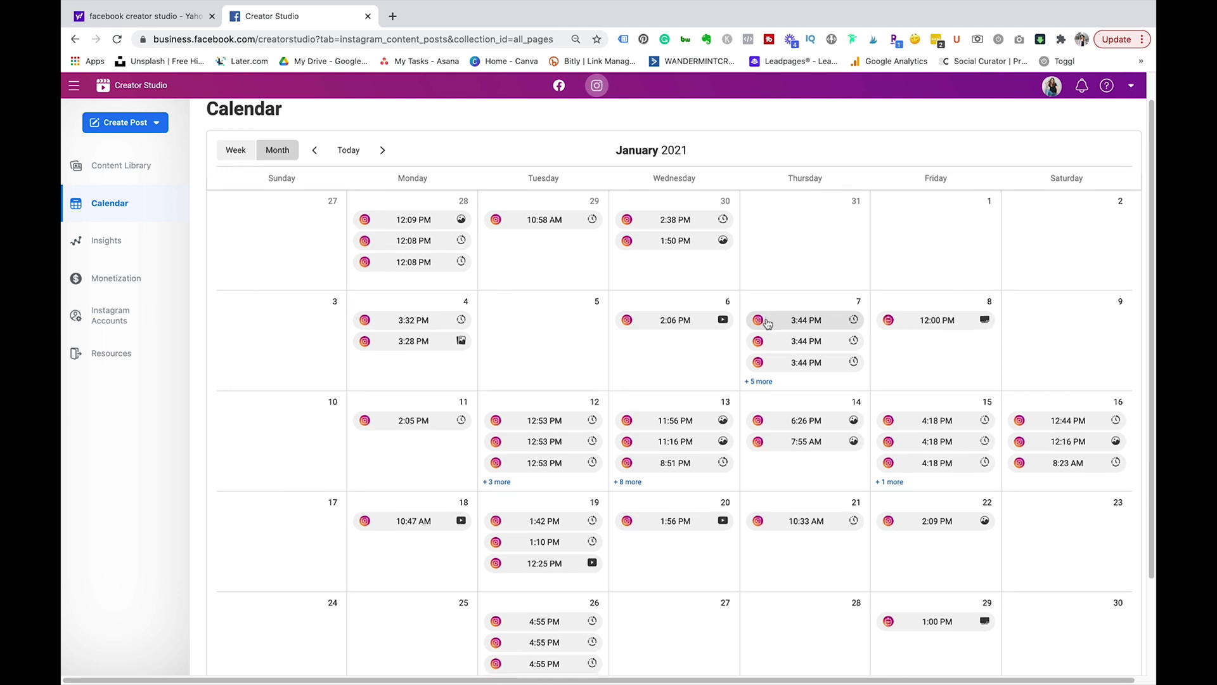
{"action": "left_click", "coordinate": [697, 459]}
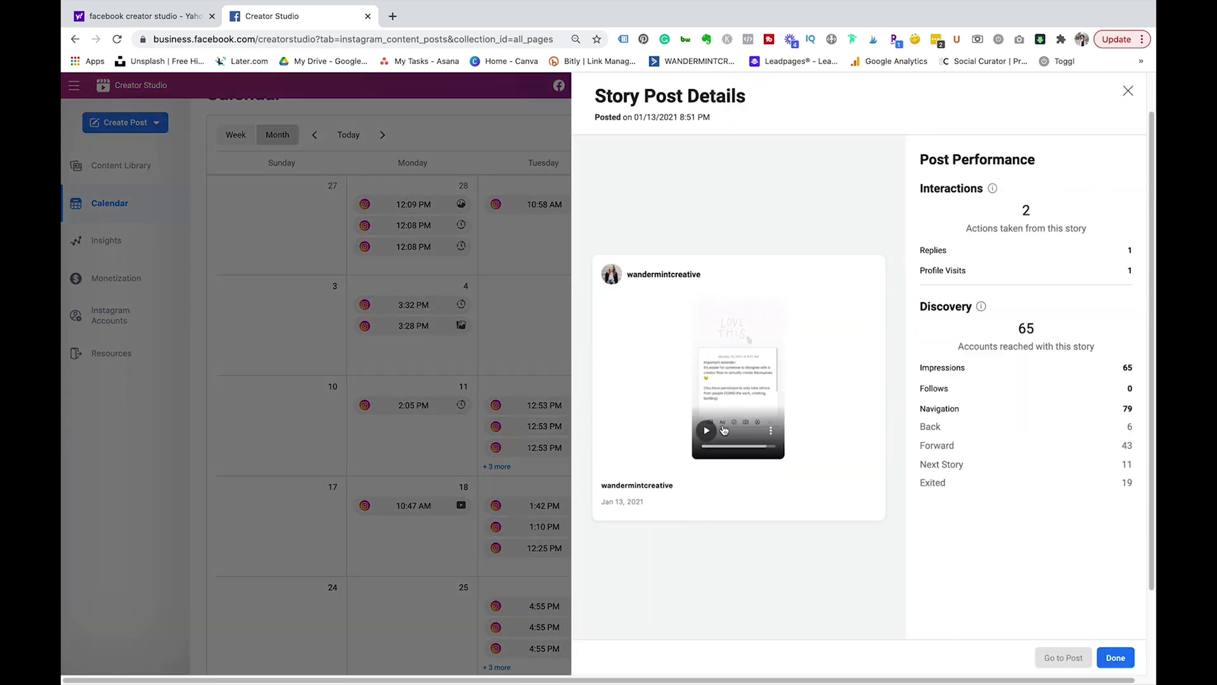
{"action": "left_click", "coordinate": [1129, 88]}
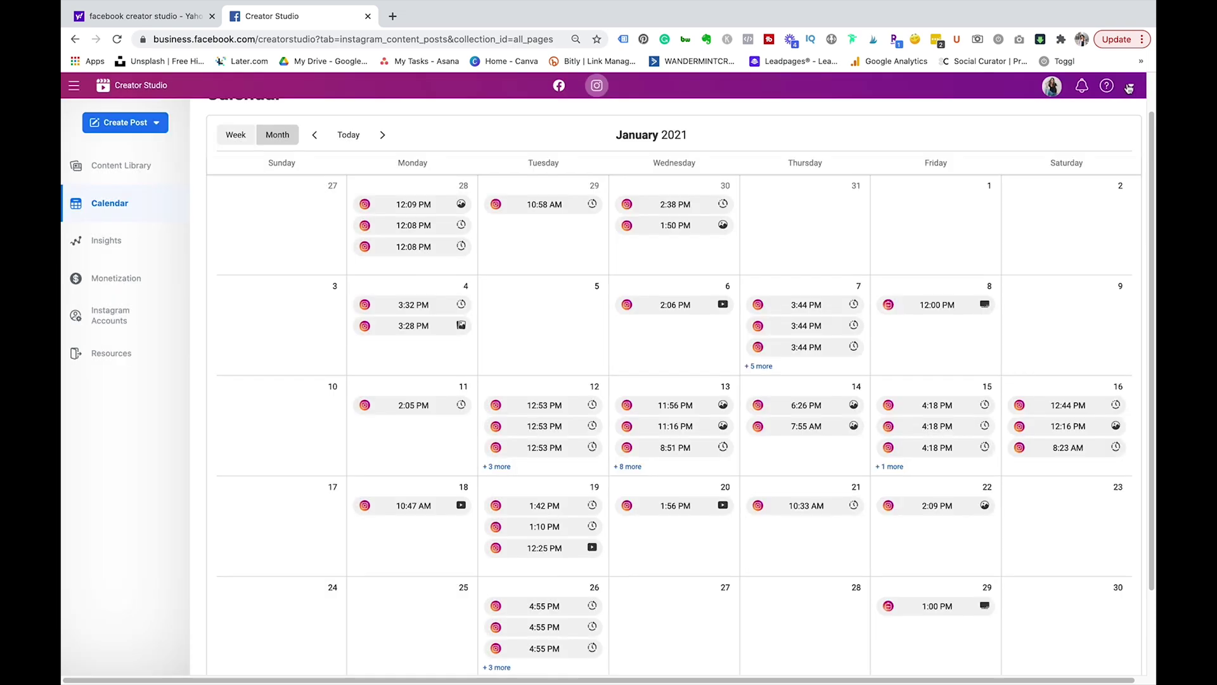
View Insights Activity and scroll through the last-7-days Interactions and Discovery charts.
{"action": "left_click", "coordinate": [107, 250]}
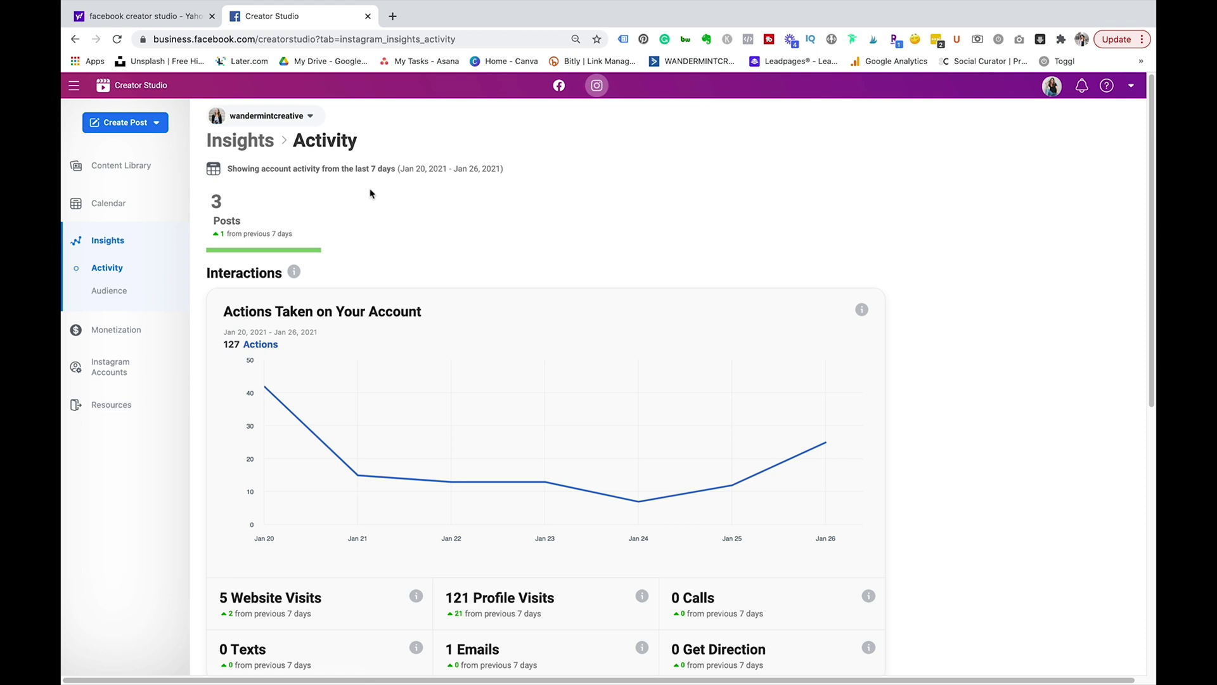
{"action": "scroll", "coordinate": [371, 194], "scroll_direction": "down", "scroll_amount": 3}
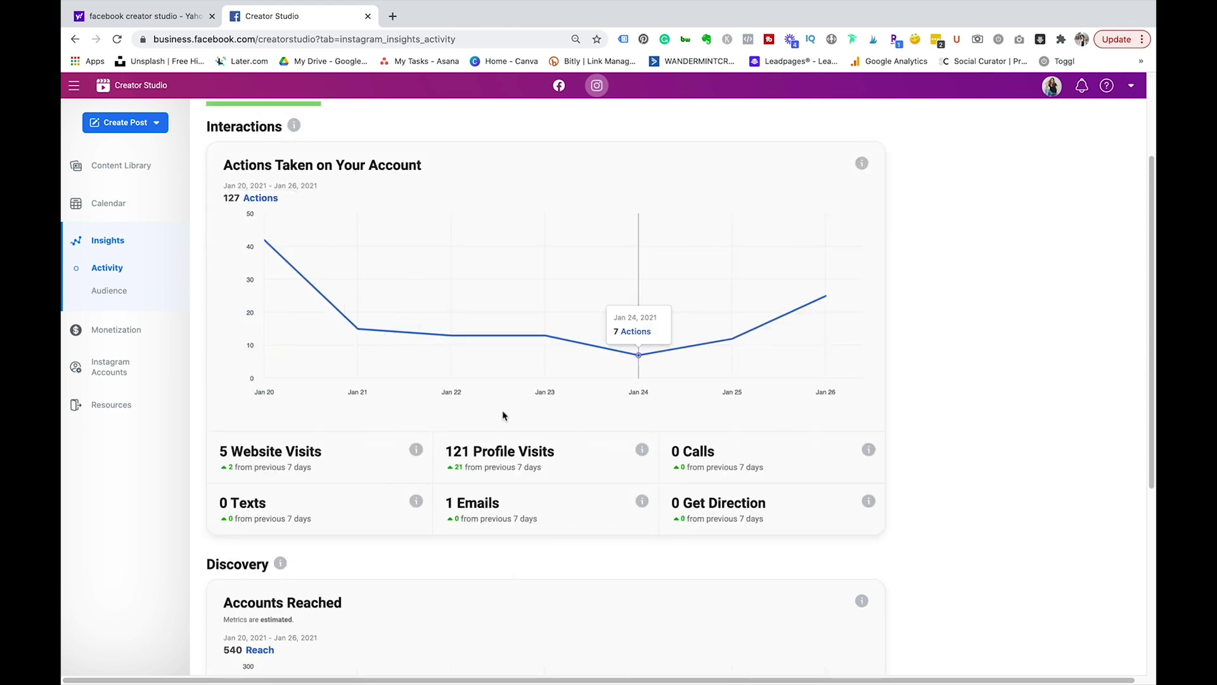
{"action": "scroll", "coordinate": [292, 451], "scroll_direction": "down", "scroll_amount": 5}
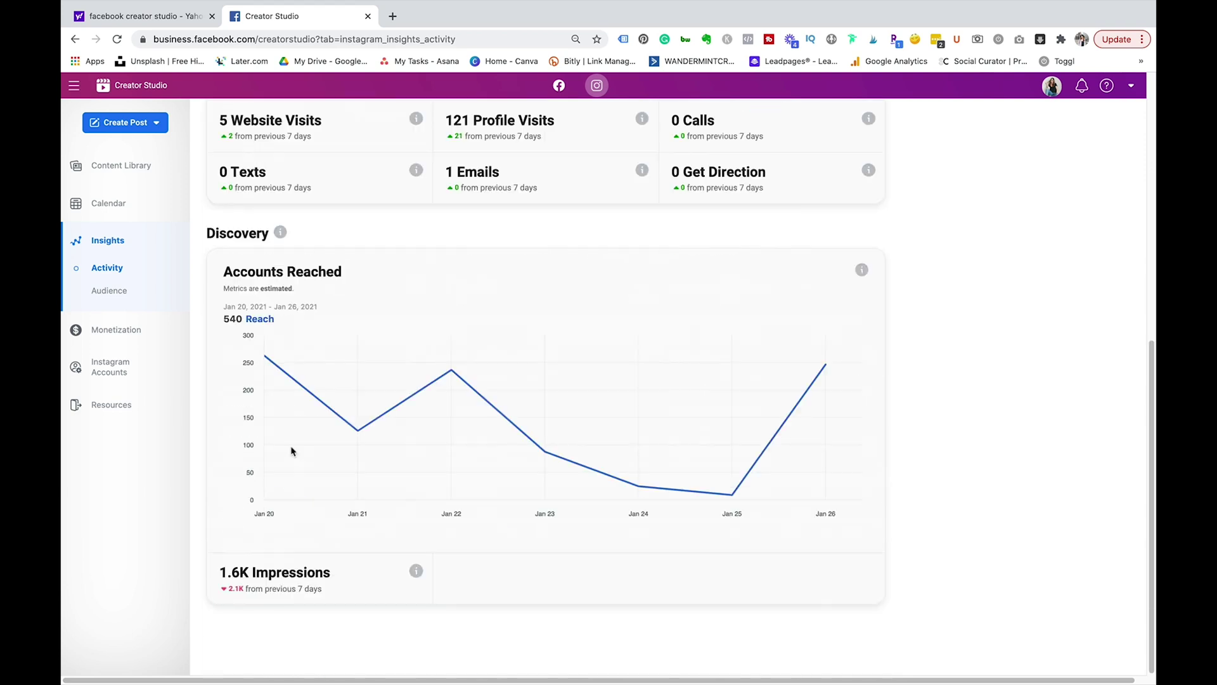
{"action": "mouse_move", "coordinate": [365, 432]}
{"action": "scroll", "coordinate": [480, 599], "scroll_direction": "up", "scroll_amount": 5}
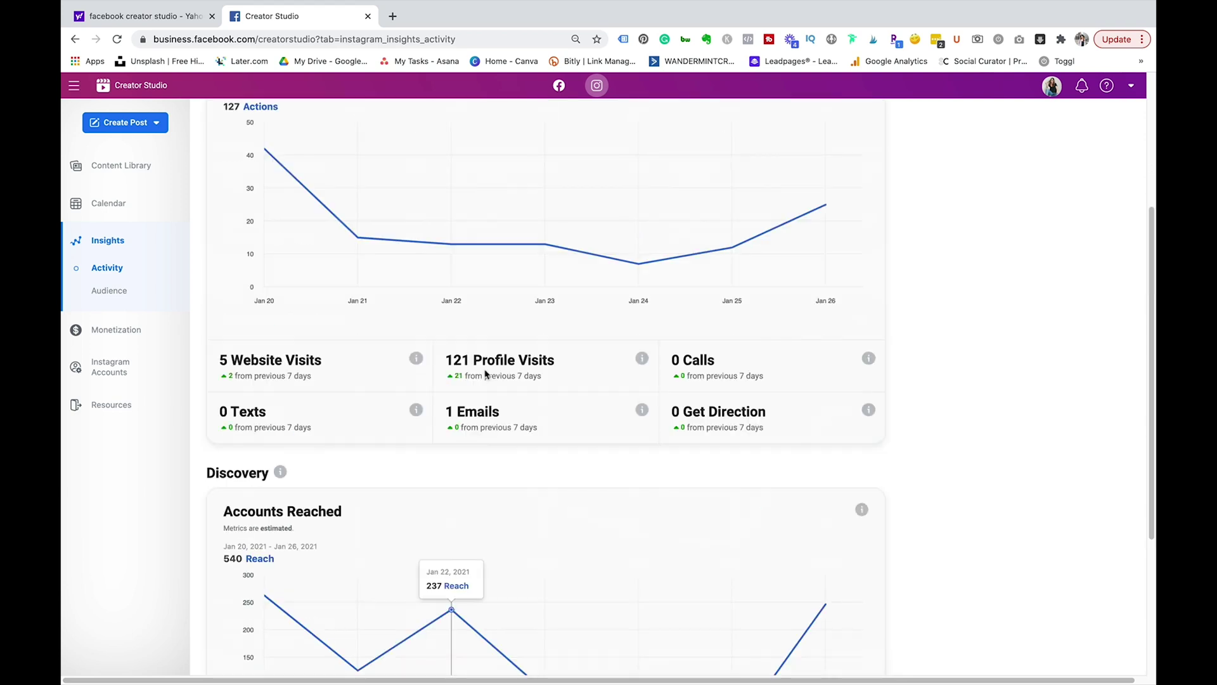
Review the 1.6K followers by age, gender, active days and location, then go to Monetization.
{"action": "left_click", "coordinate": [118, 293]}
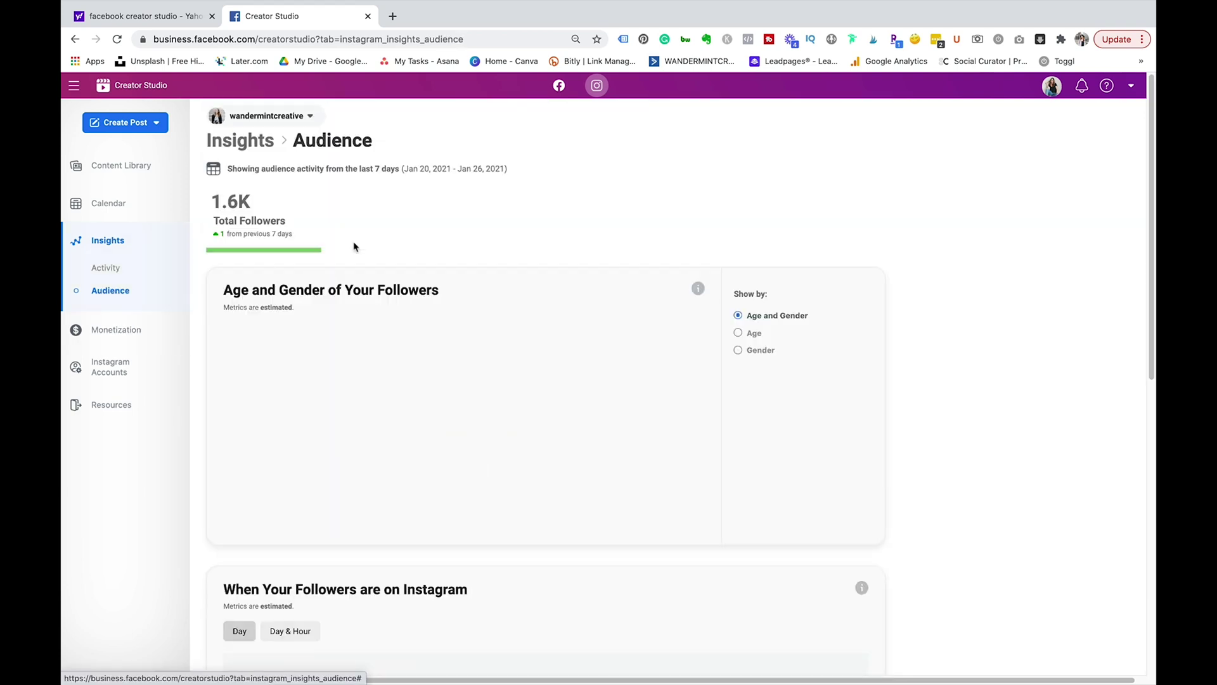
{"action": "mouse_move", "coordinate": [420, 451]}
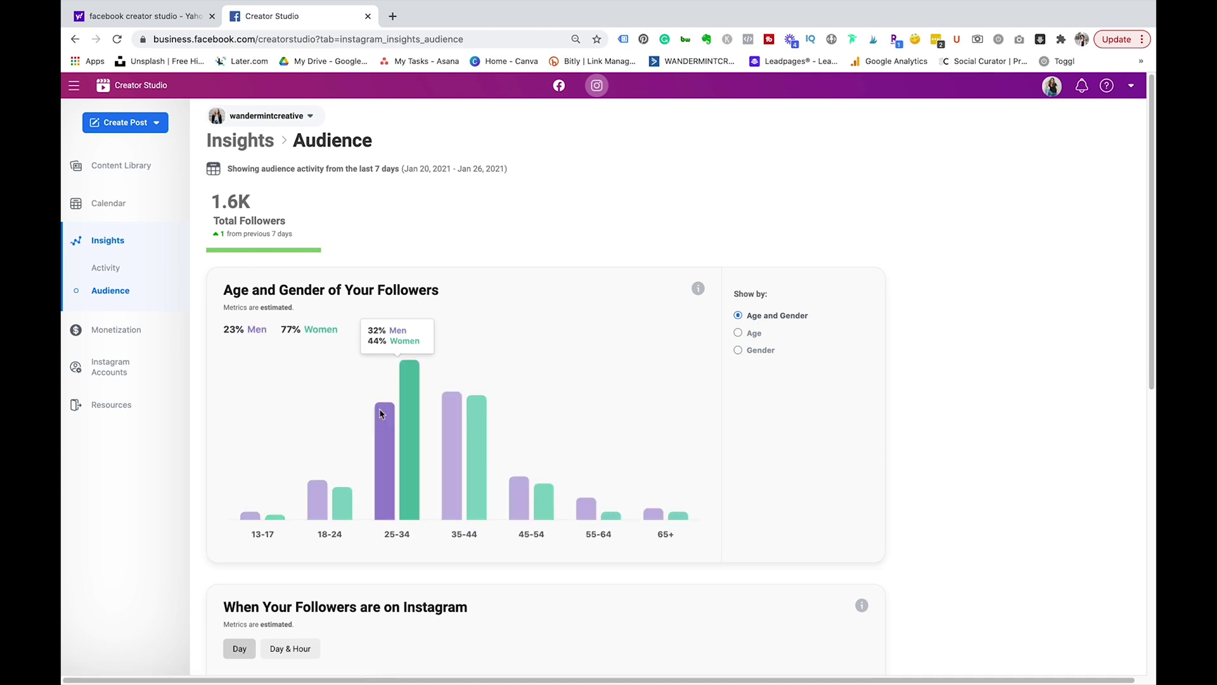
{"action": "scroll", "coordinate": [412, 443], "scroll_direction": "down", "scroll_amount": 5}
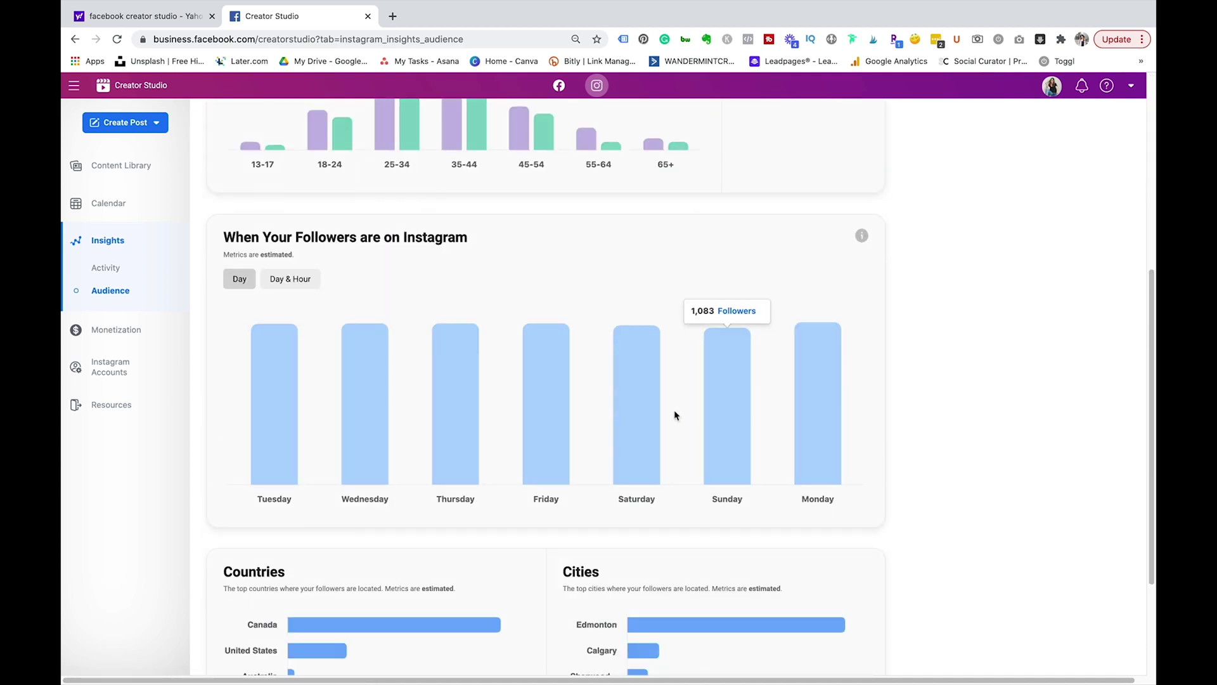
{"action": "scroll", "coordinate": [675, 416], "scroll_direction": "down", "scroll_amount": 3}
{"action": "scroll", "coordinate": [640, 425], "scroll_direction": "up", "scroll_amount": 10}
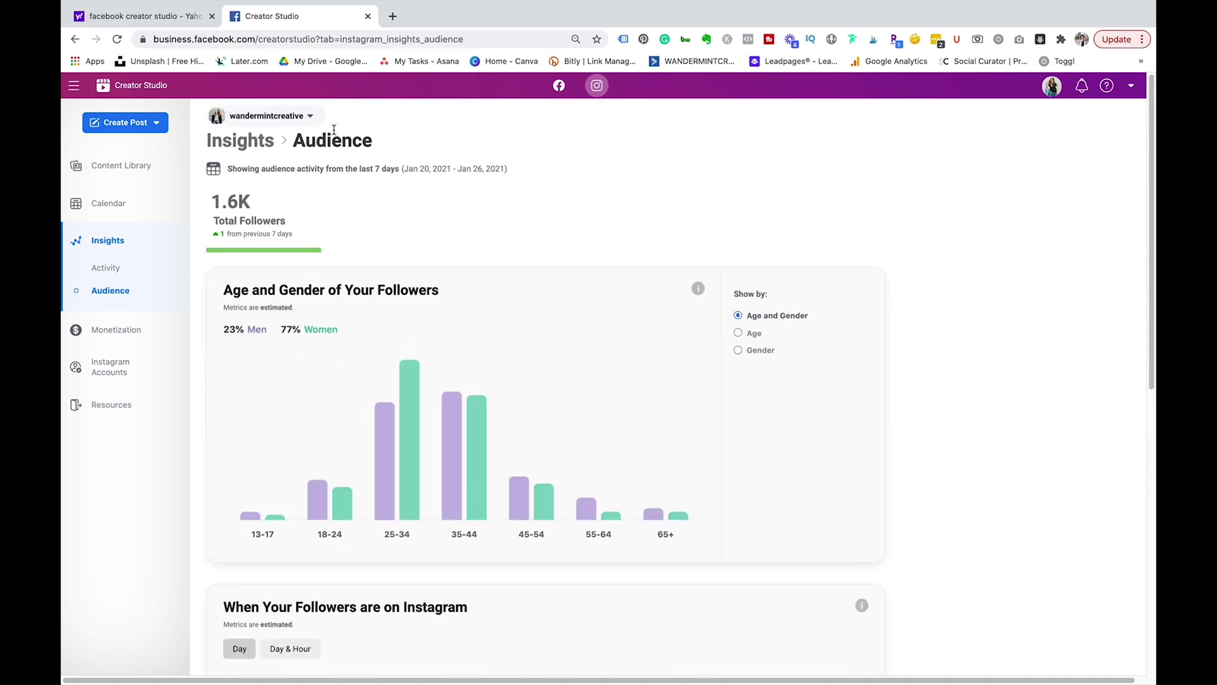
{"action": "left_click", "coordinate": [126, 330]}
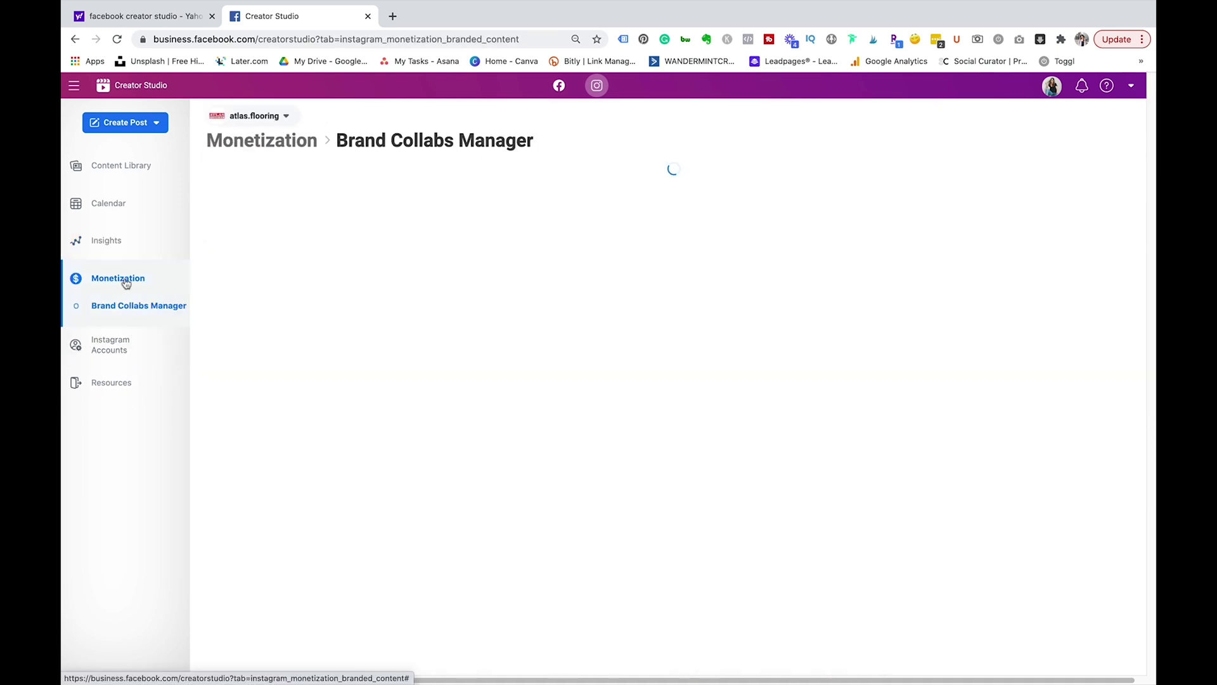
Switch Brand Collabs Manager to the creator's profile and show its Apply tab.
{"action": "left_click", "coordinate": [287, 118]}
{"action": "left_click", "coordinate": [275, 281]}
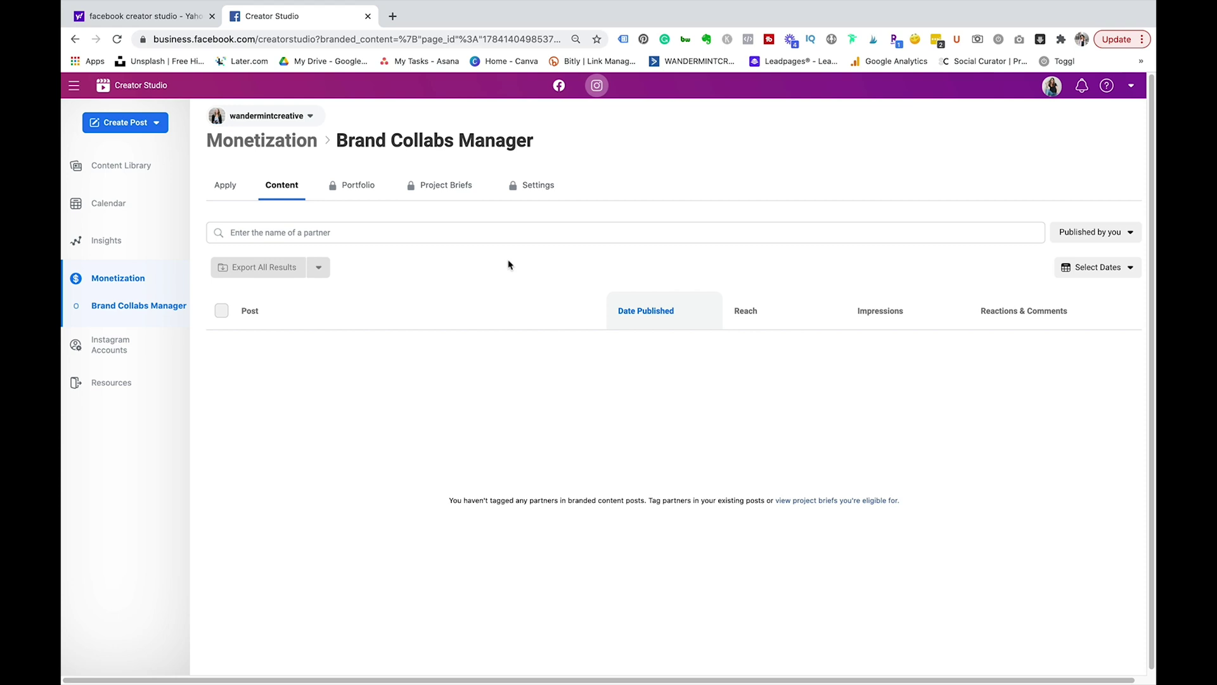
{"action": "left_click", "coordinate": [227, 185]}
Highlight the not-eligible notice and 10,000-follower requirement, then view Instagram Accounts.
{"action": "scroll", "coordinate": [384, 271], "scroll_direction": "down", "scroll_amount": 1}
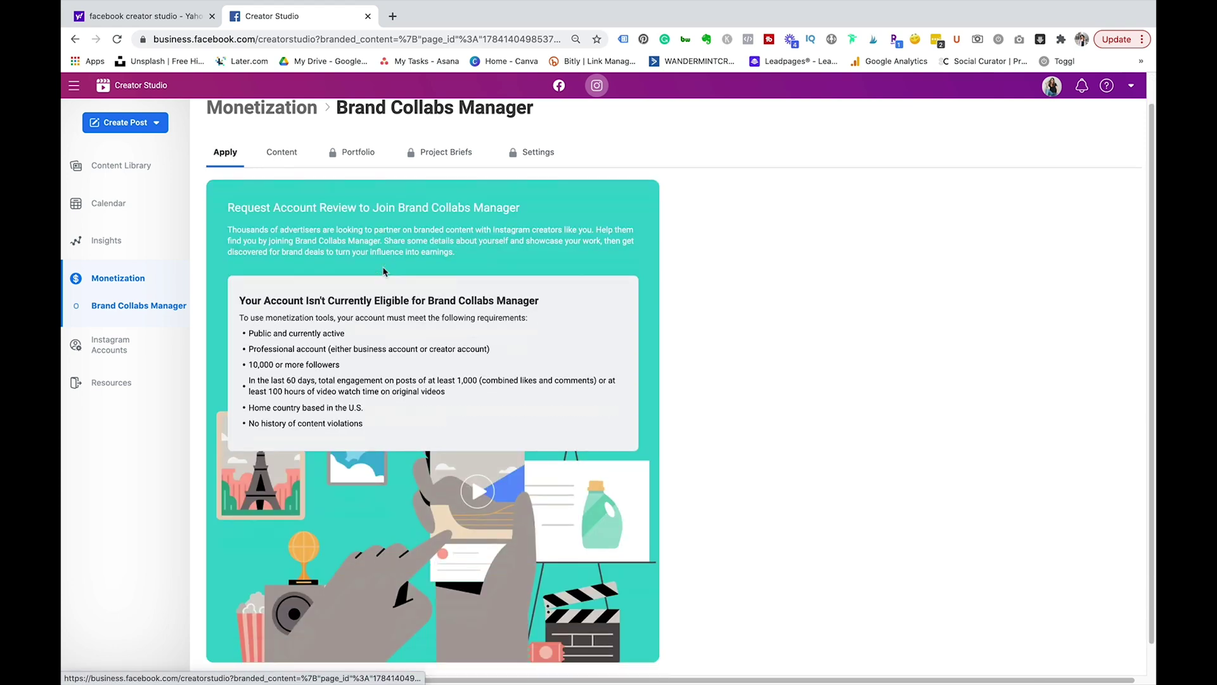
{"action": "left_click_drag", "start_coordinate": [239, 301], "coordinate": [604, 305]}
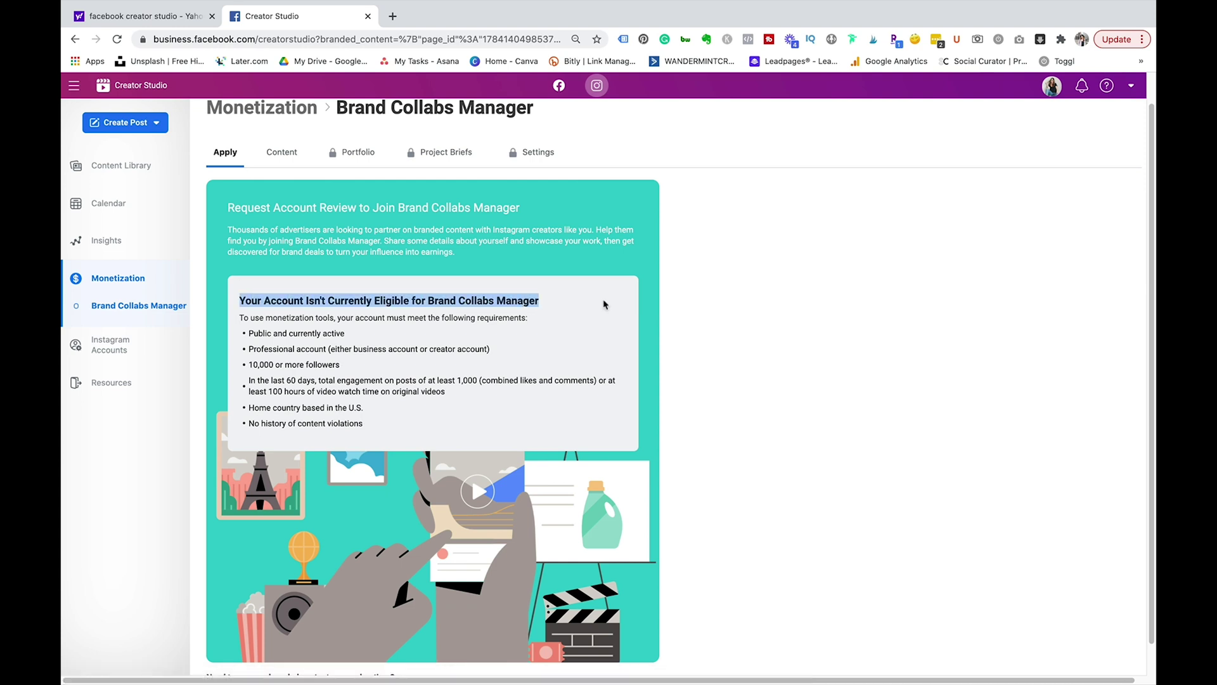
{"action": "left_click_drag", "start_coordinate": [249, 365], "coordinate": [367, 372]}
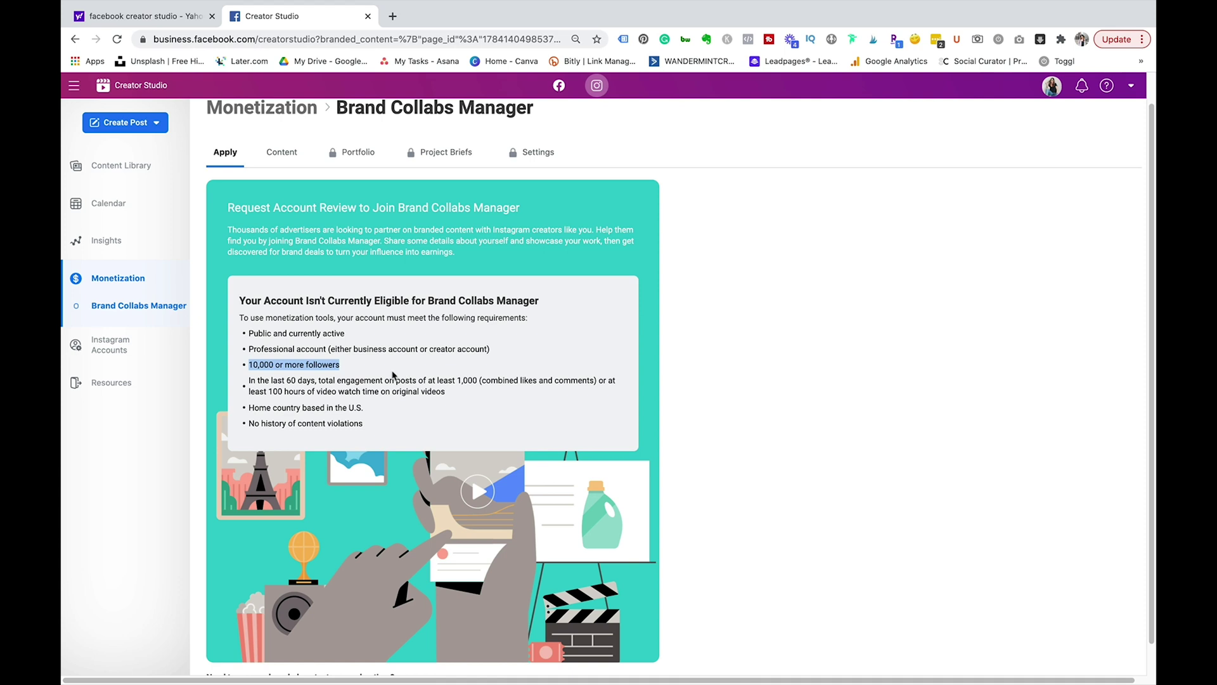
{"action": "left_click", "coordinate": [105, 346]}
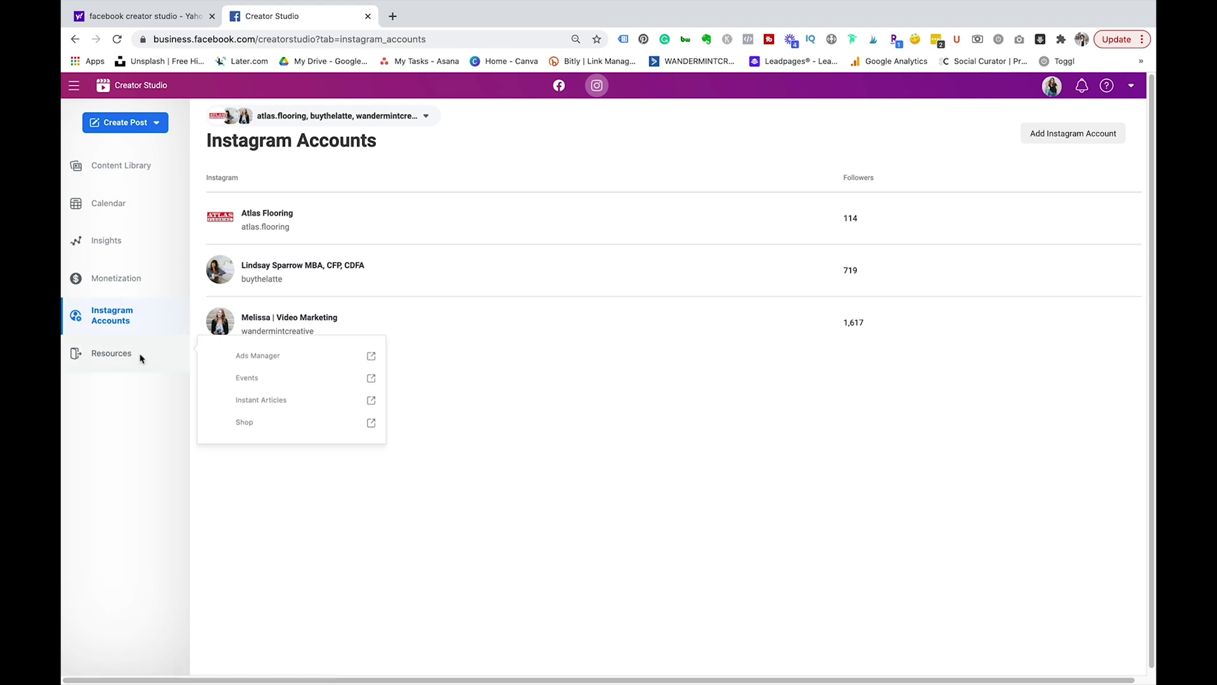
Open the Instagram Content Library, then switch over to the Facebook side.
{"action": "left_click", "coordinate": [118, 168]}
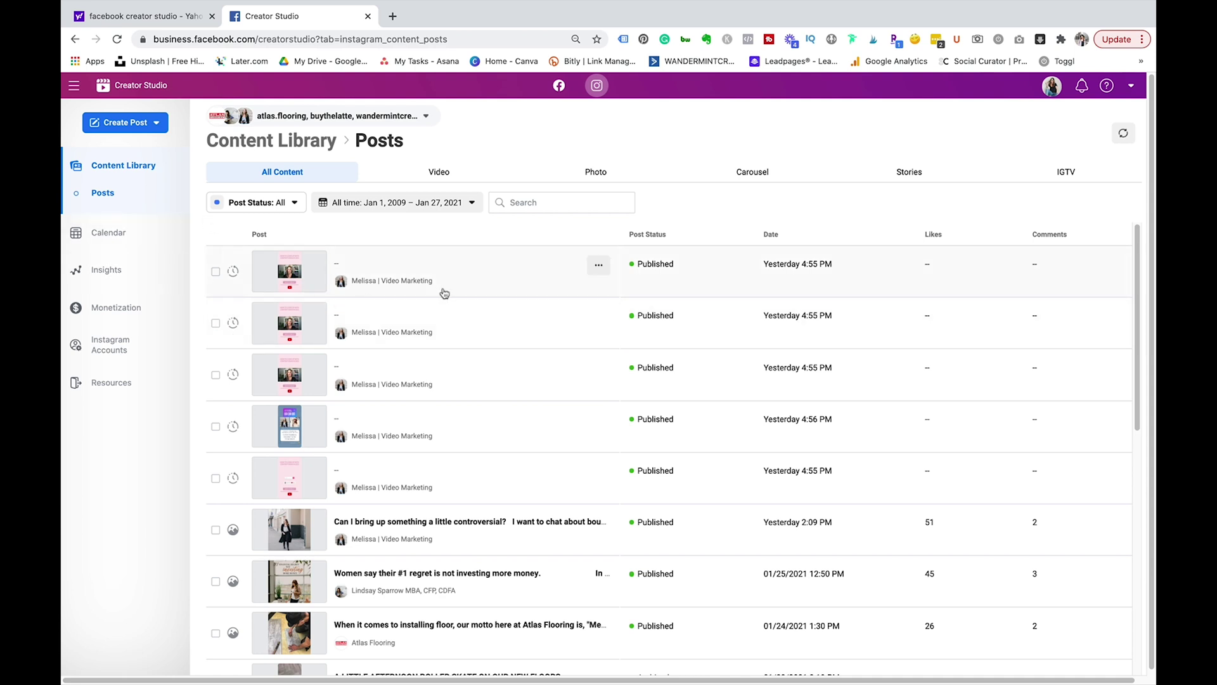
{"action": "left_click", "coordinate": [554, 87]}
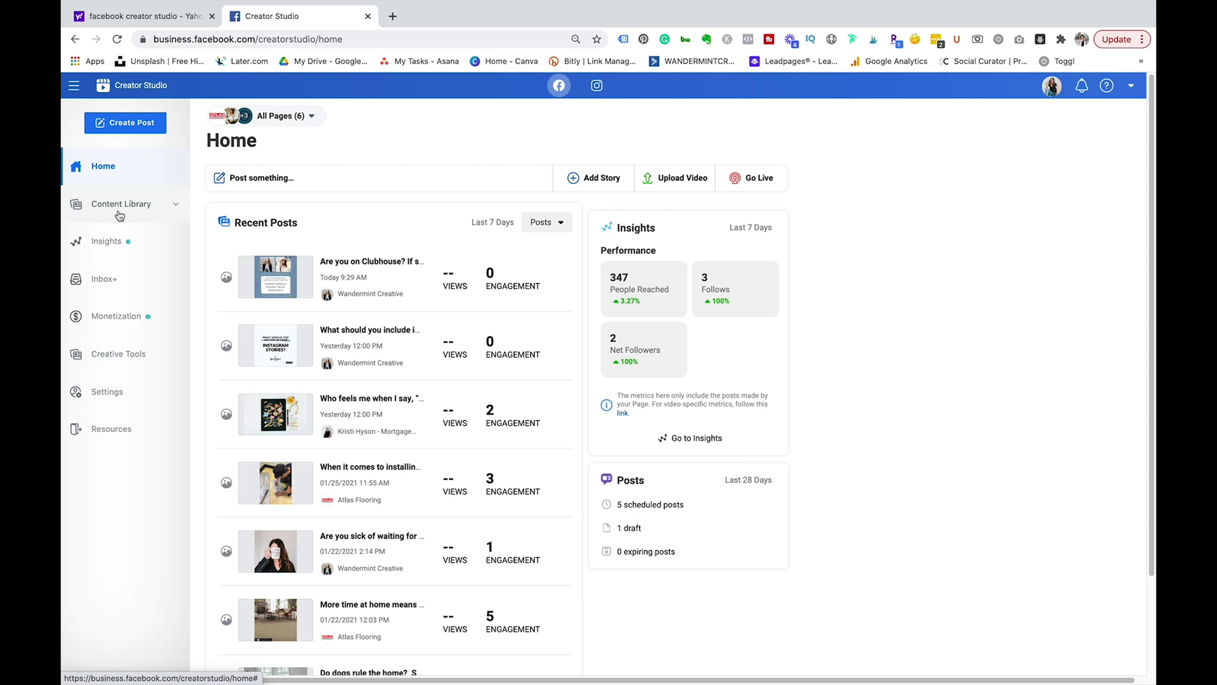
Look over the Facebook Create Post options, close them, and open the Content Library posts.
{"action": "left_click", "coordinate": [141, 124]}
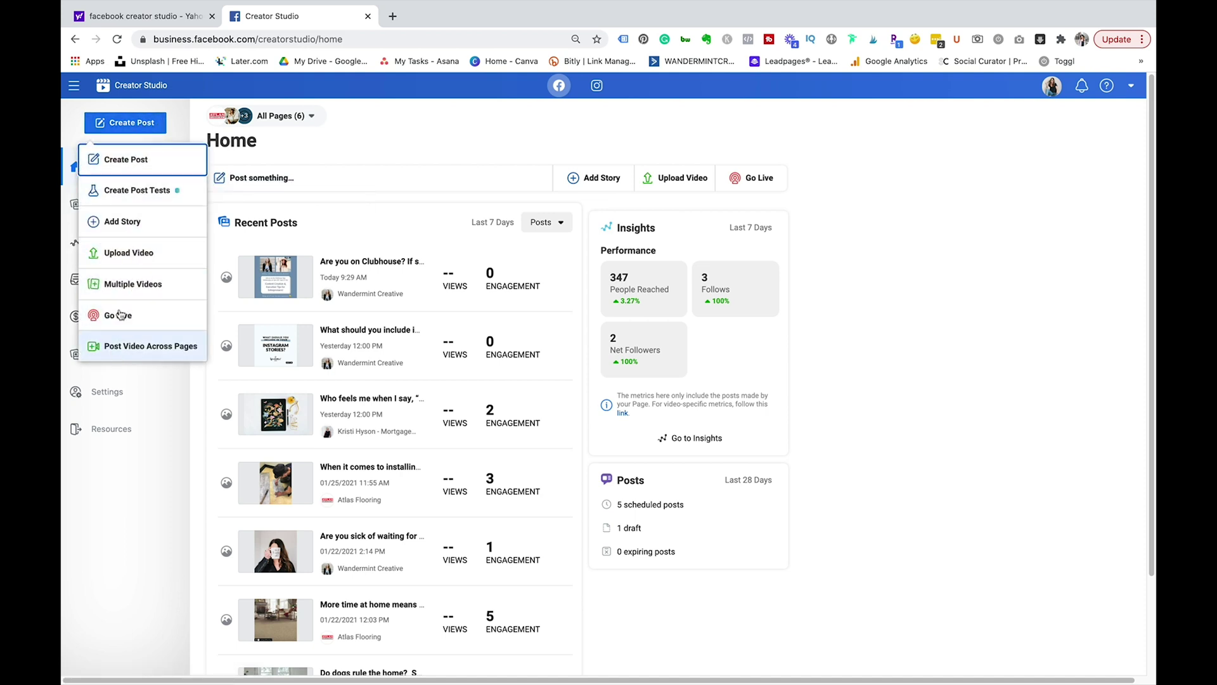
{"action": "mouse_move", "coordinate": [135, 203]}
{"action": "left_click", "coordinate": [134, 490]}
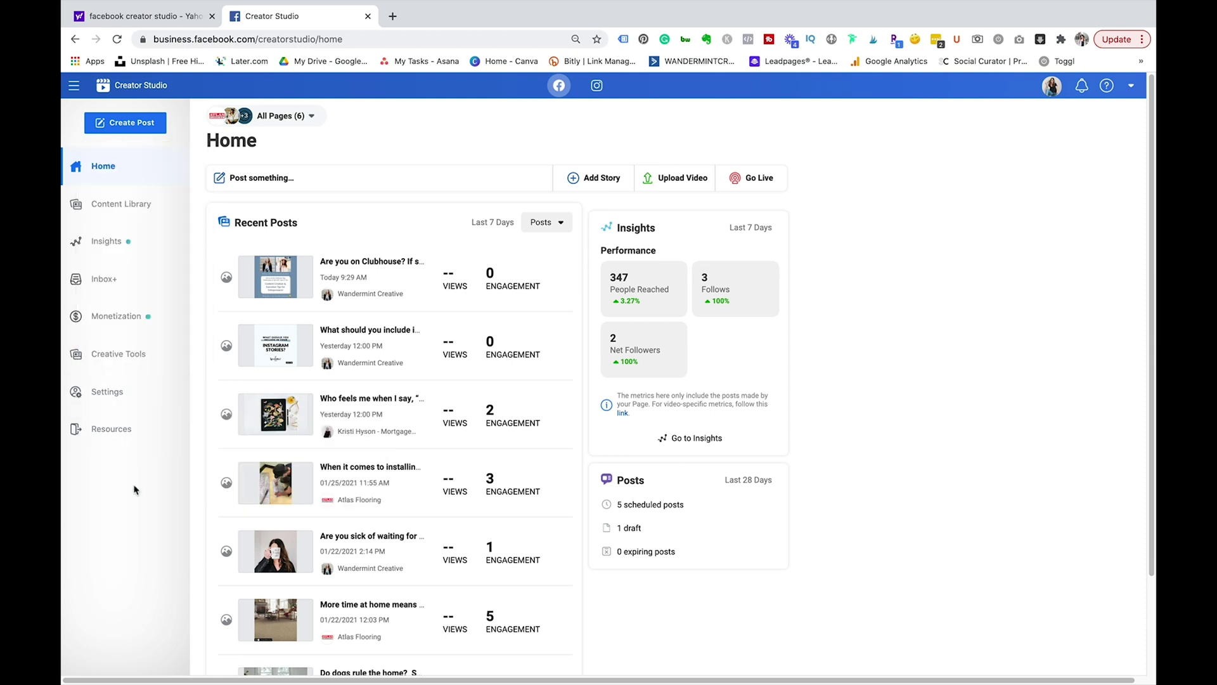
{"action": "left_click", "coordinate": [100, 208]}
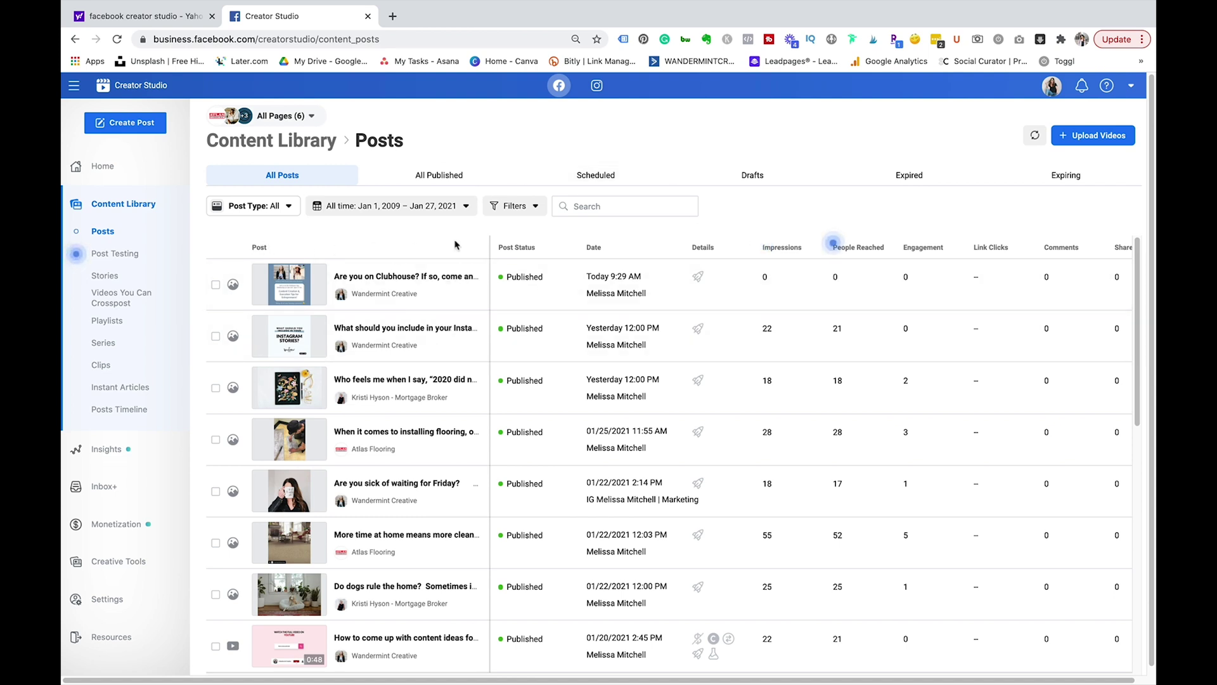
Browse the Published, Scheduled and Drafts tabs, then return to All Posts.
{"action": "left_click", "coordinate": [438, 182]}
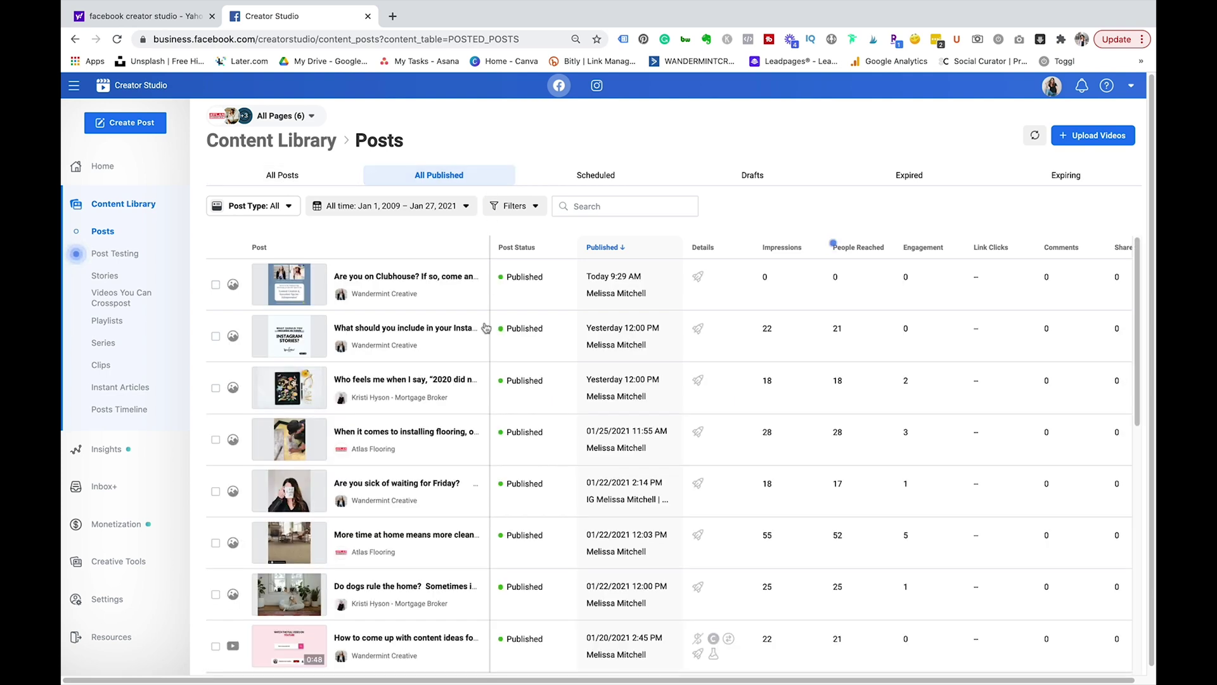
{"action": "left_click", "coordinate": [606, 184]}
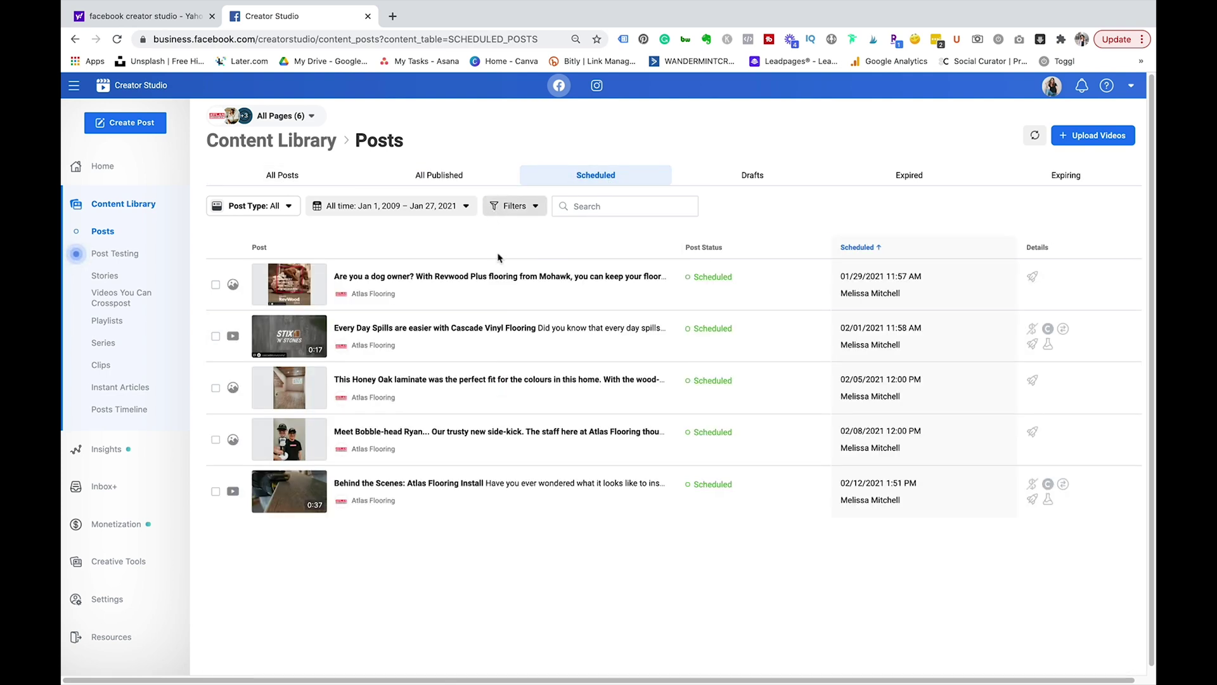
{"action": "left_click", "coordinate": [742, 180]}
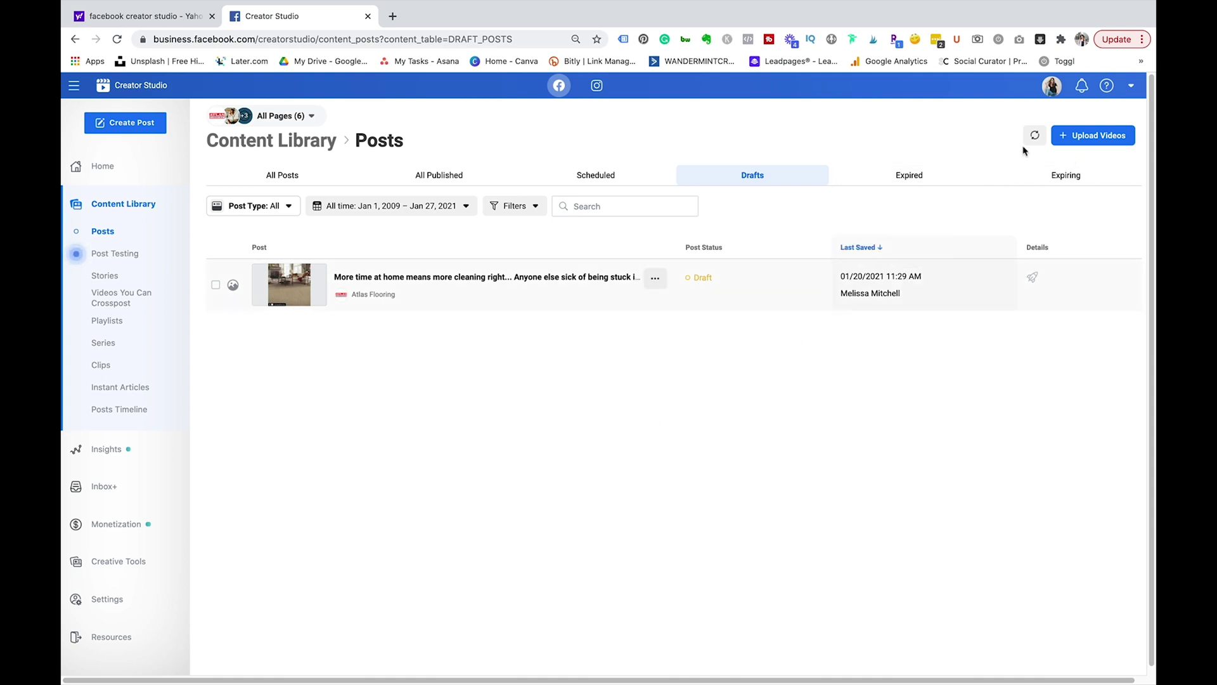
{"action": "left_click", "coordinate": [292, 175]}
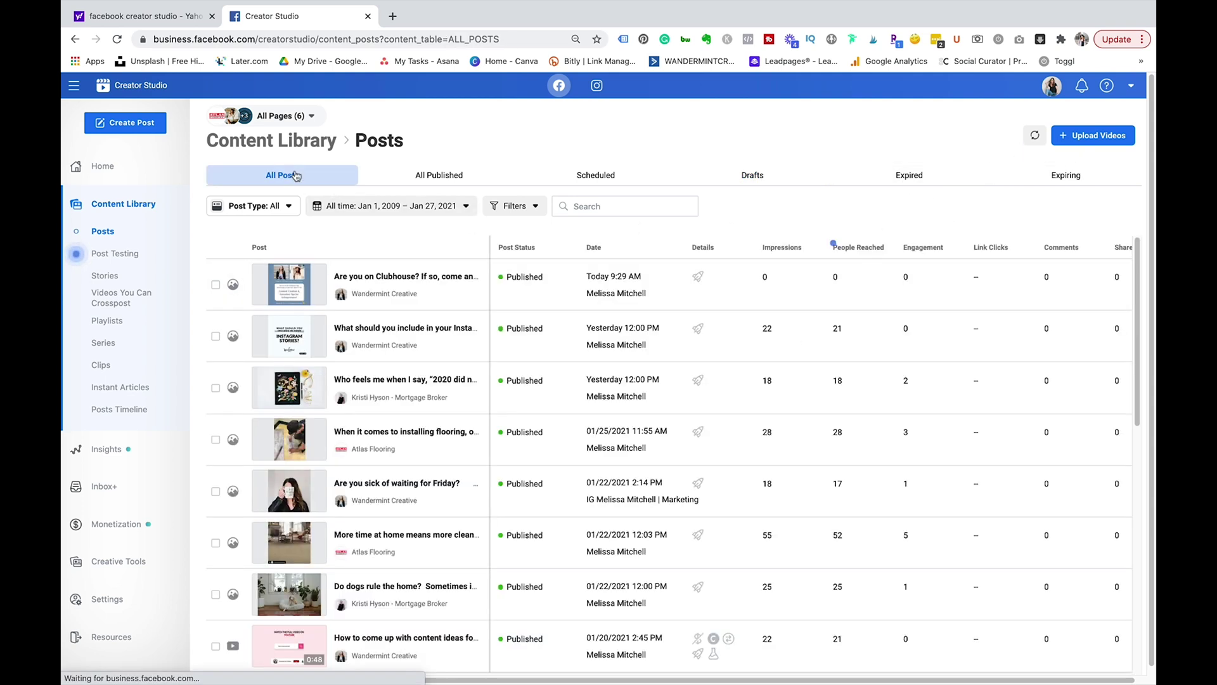
Filter the posts to the last 90 days, then go to Stories.
{"action": "left_click", "coordinate": [426, 208]}
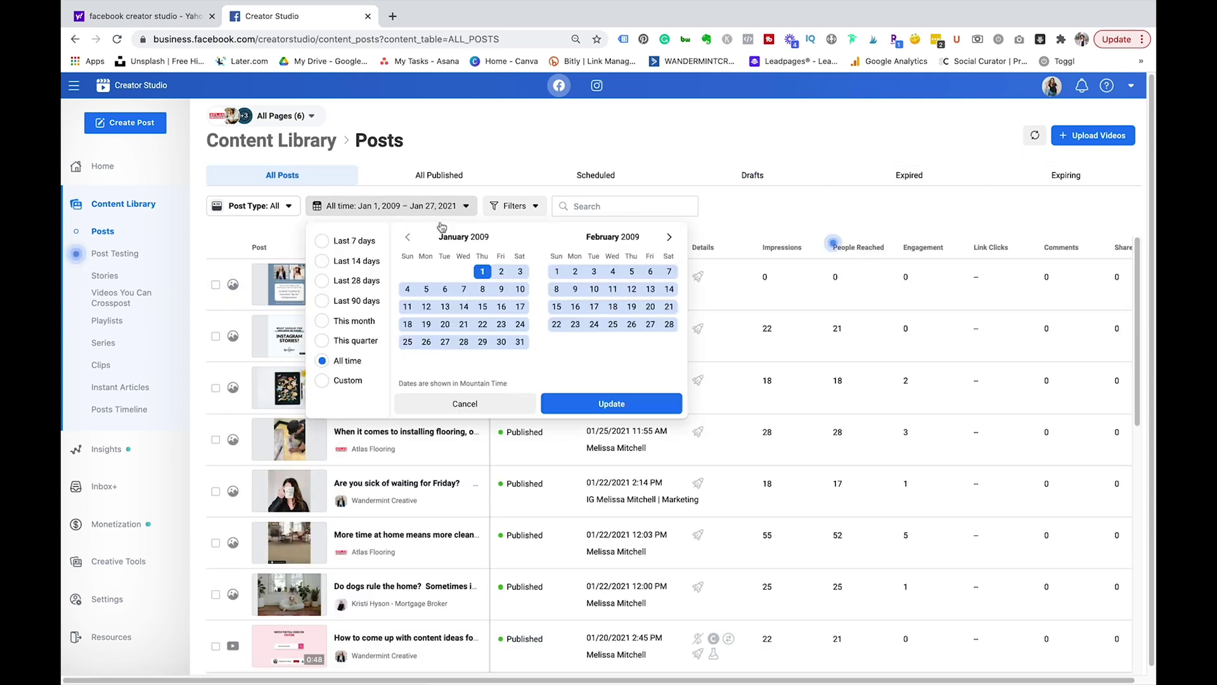
{"action": "left_click", "coordinate": [323, 301]}
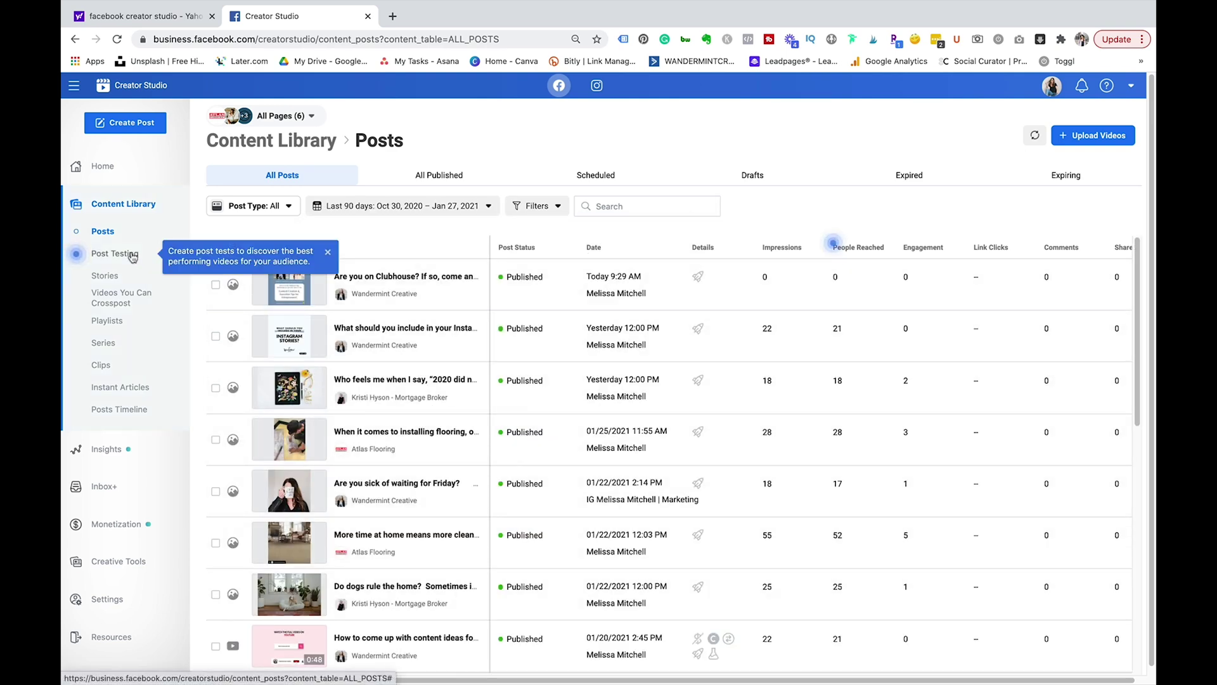
{"action": "left_click", "coordinate": [106, 279]}
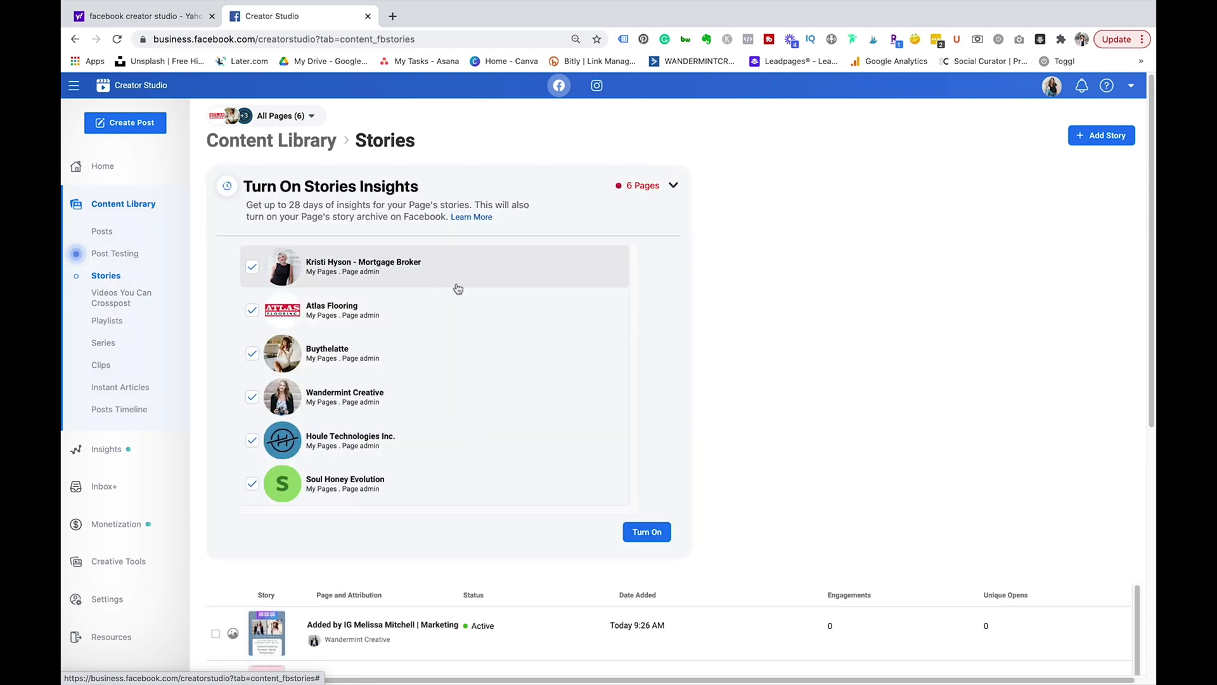
Scroll the Stories list, then open the Videos Performance insights for Jan 20–26, 2021.
{"action": "scroll", "coordinate": [472, 288], "scroll_direction": "down", "scroll_amount": 4}
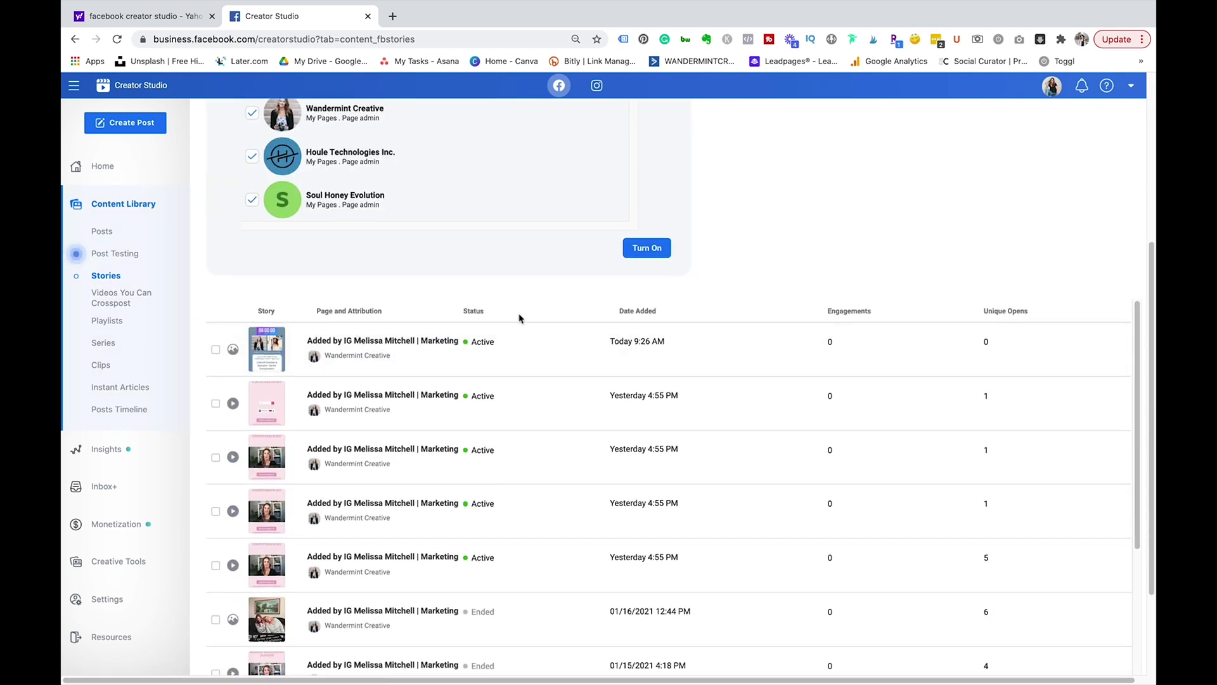
{"action": "scroll", "coordinate": [539, 326], "scroll_direction": "down", "scroll_amount": 3}
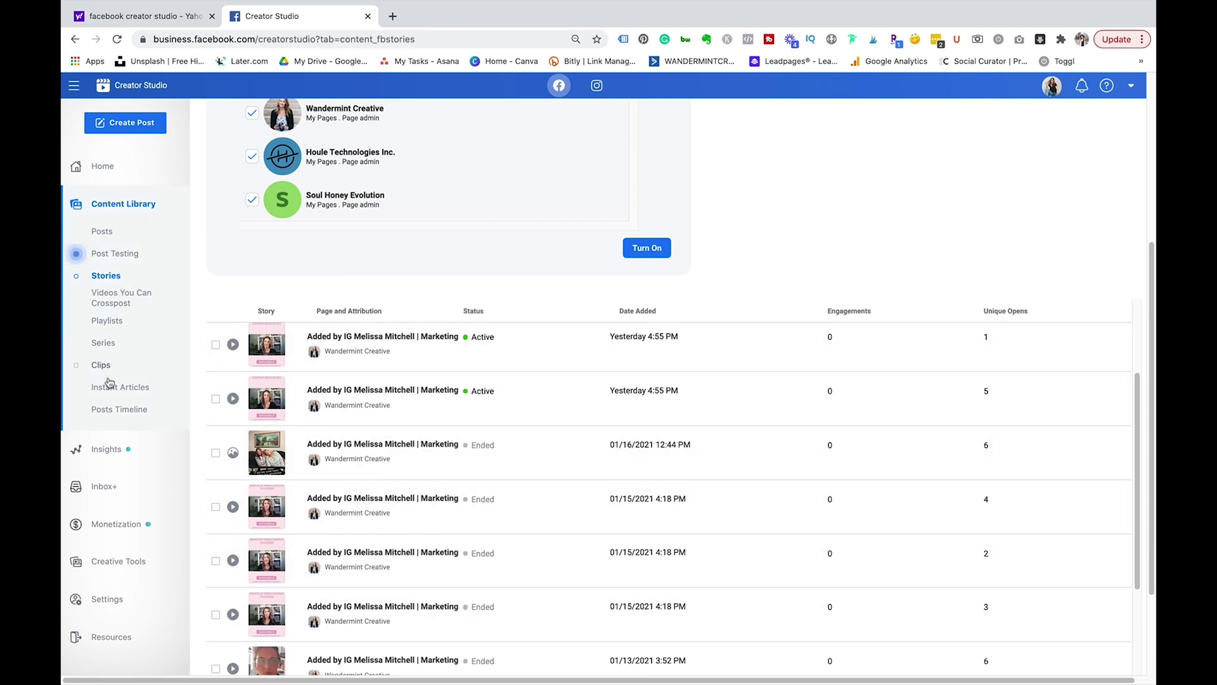
{"action": "left_click", "coordinate": [105, 451]}
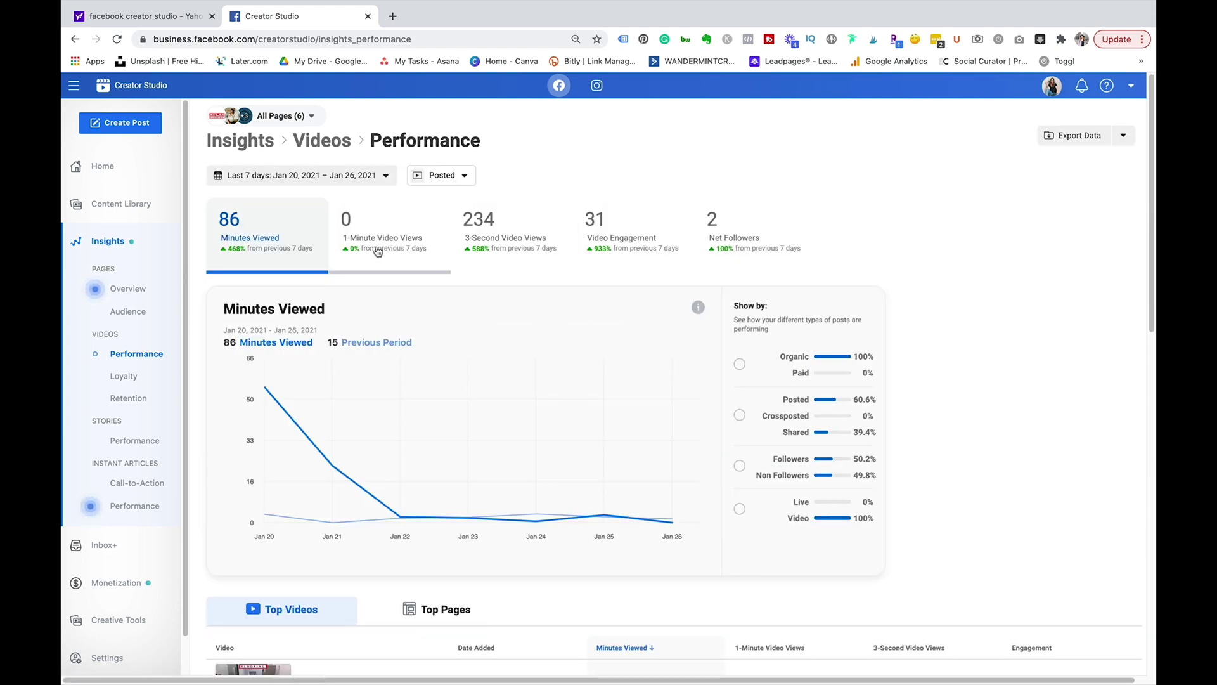
{"action": "mouse_move", "coordinate": [355, 246]}
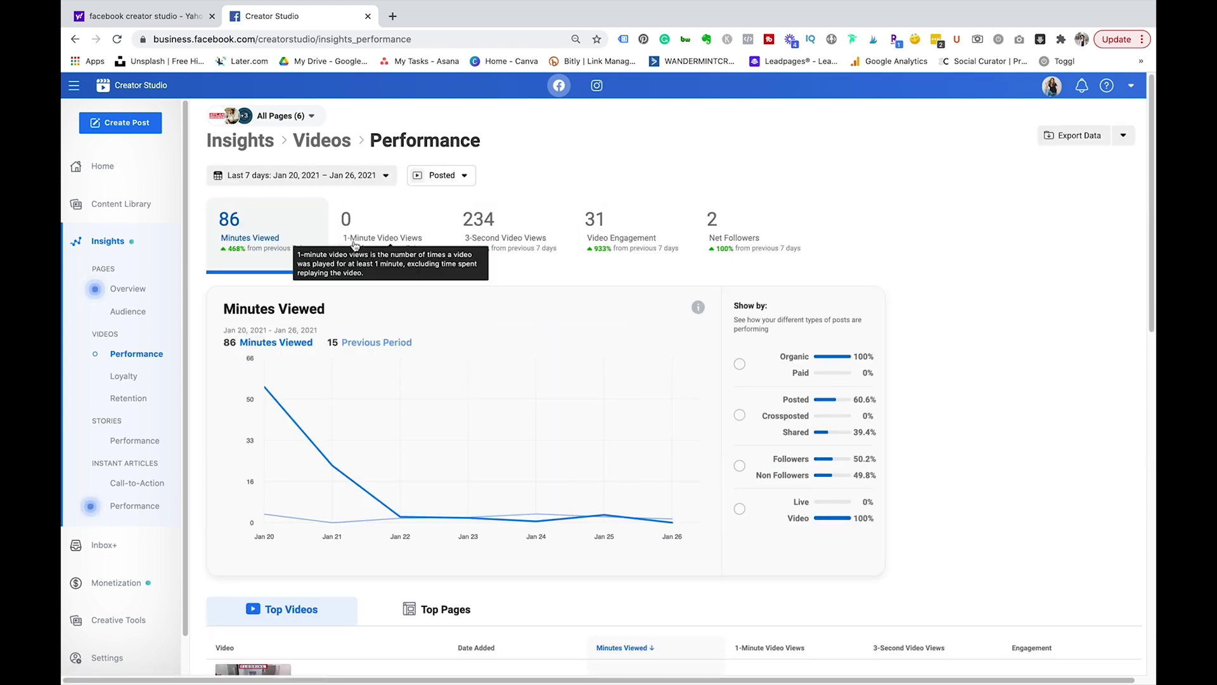
{"action": "scroll", "coordinate": [422, 286], "scroll_direction": "down", "scroll_amount": 6}
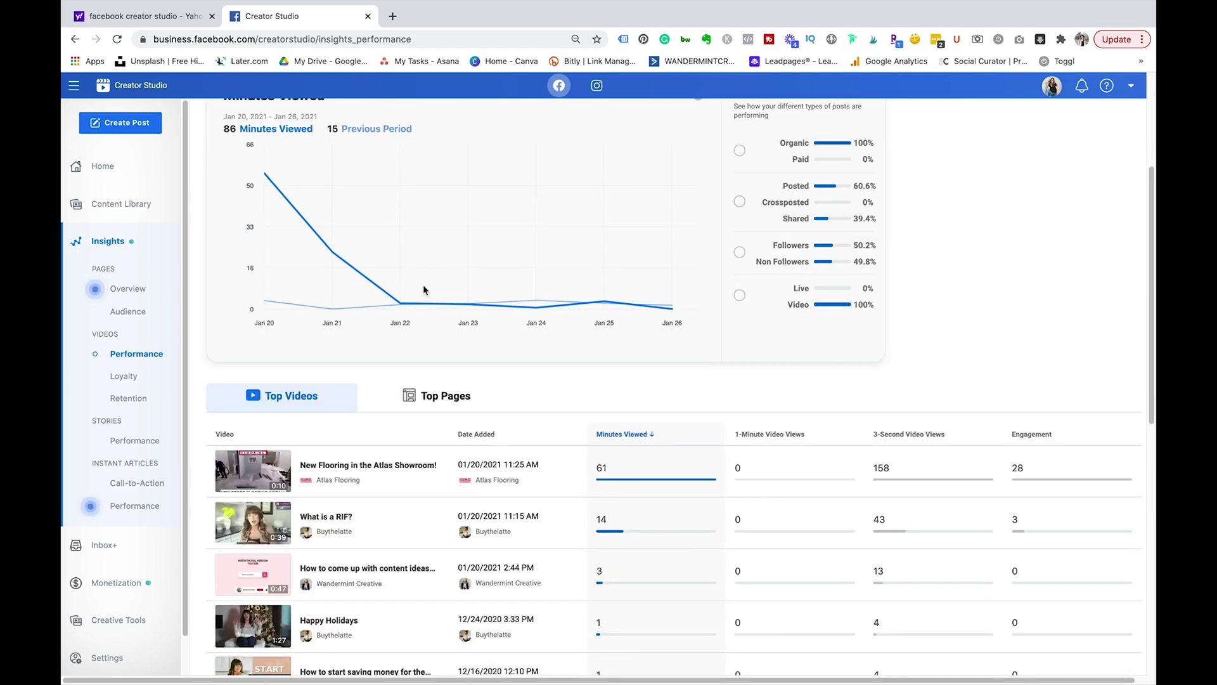
{"action": "scroll", "coordinate": [424, 289], "scroll_direction": "down", "scroll_amount": 10}
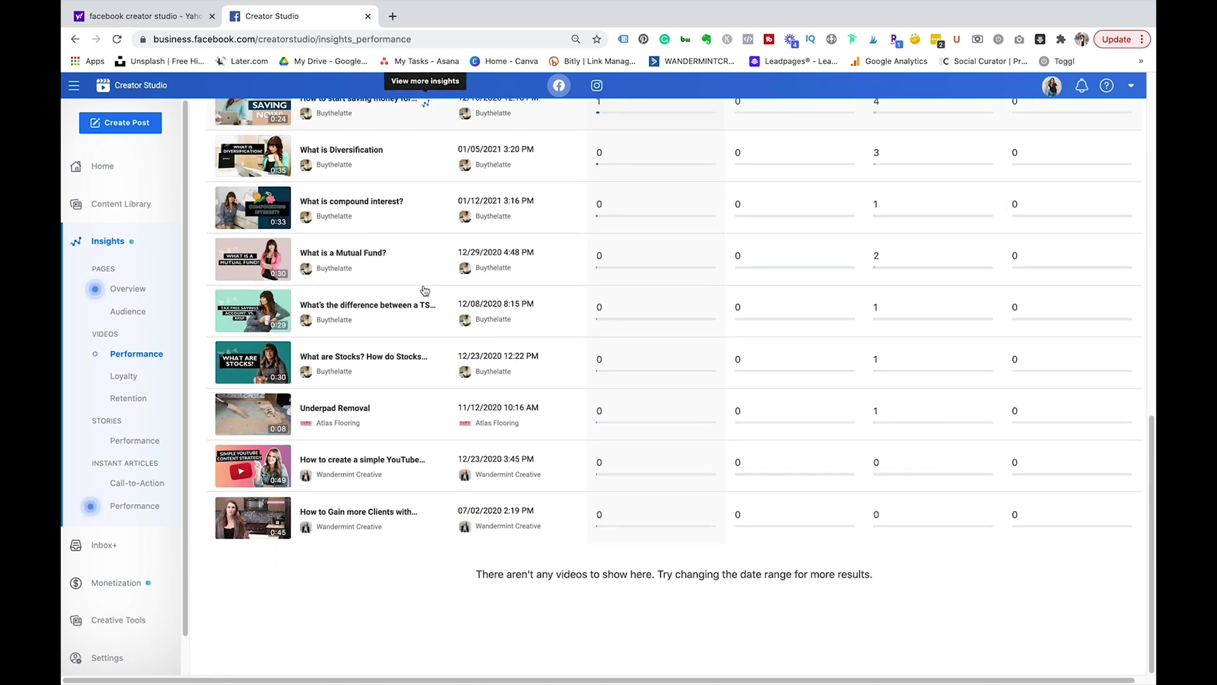
{"action": "scroll", "coordinate": [425, 290], "scroll_direction": "up", "scroll_amount": 20}
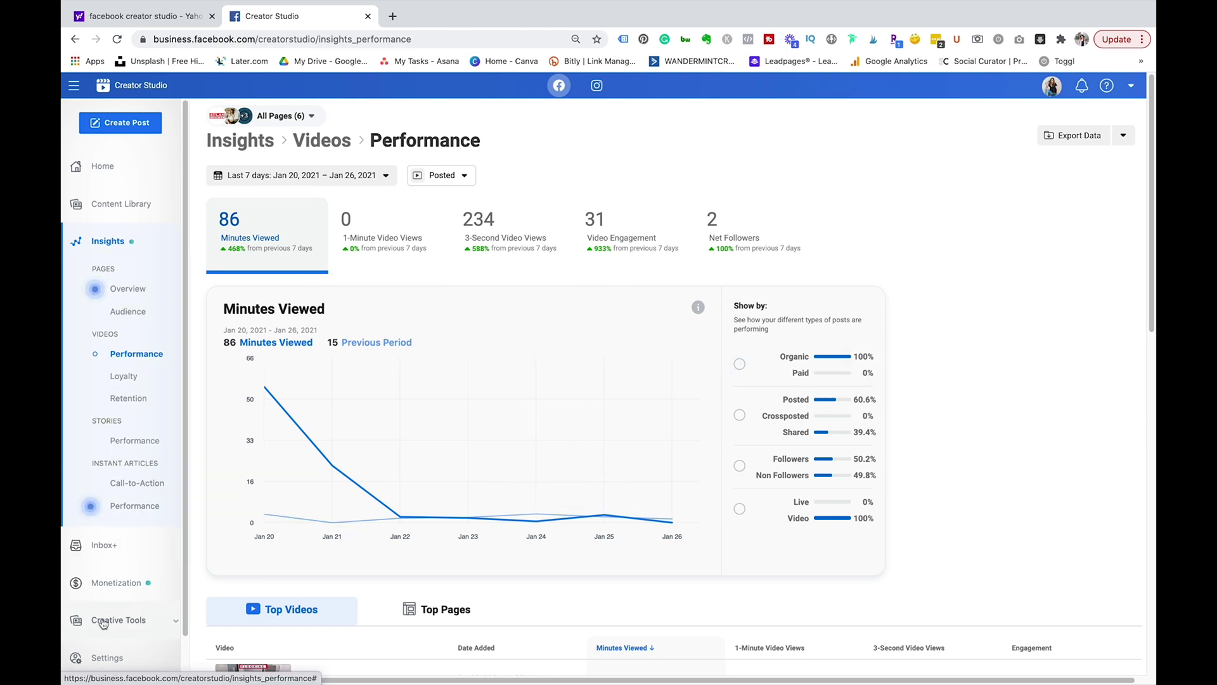
{"action": "left_click", "coordinate": [116, 582]}
Go back to the Creator Studio Home page listing three recent posts.
{"action": "left_click", "coordinate": [103, 166]}
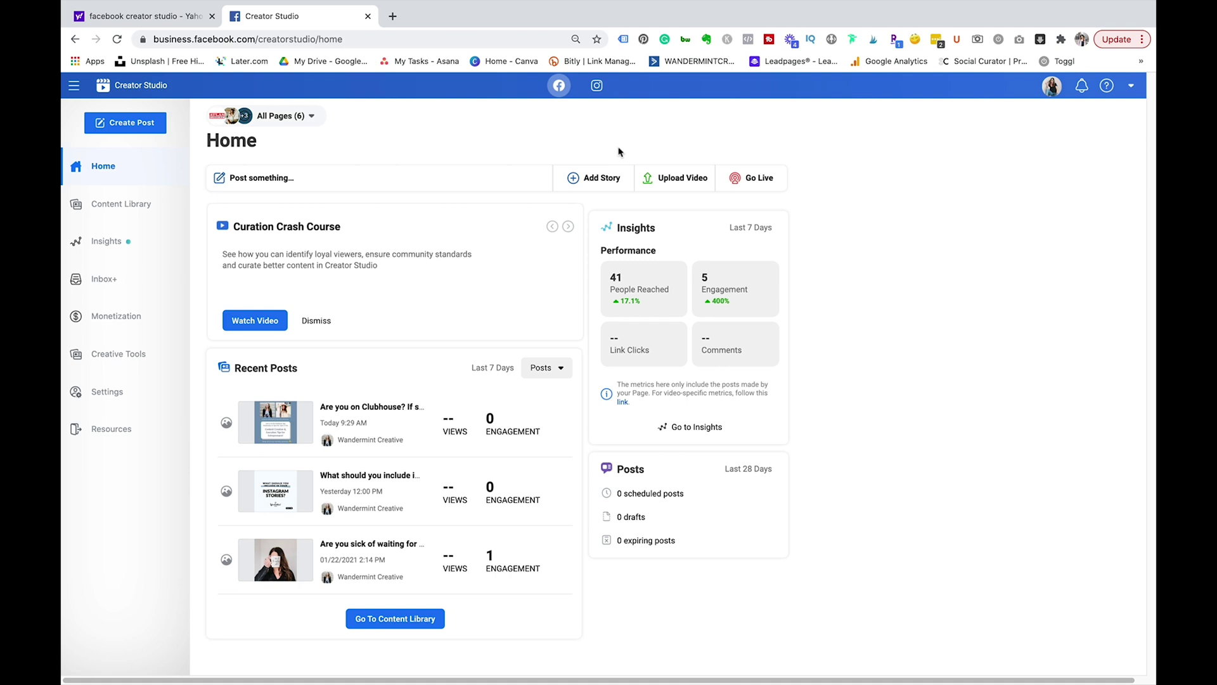
Start a new Instagram Feed post from the chosen account with caption TEST.
{"action": "left_click", "coordinate": [596, 85]}
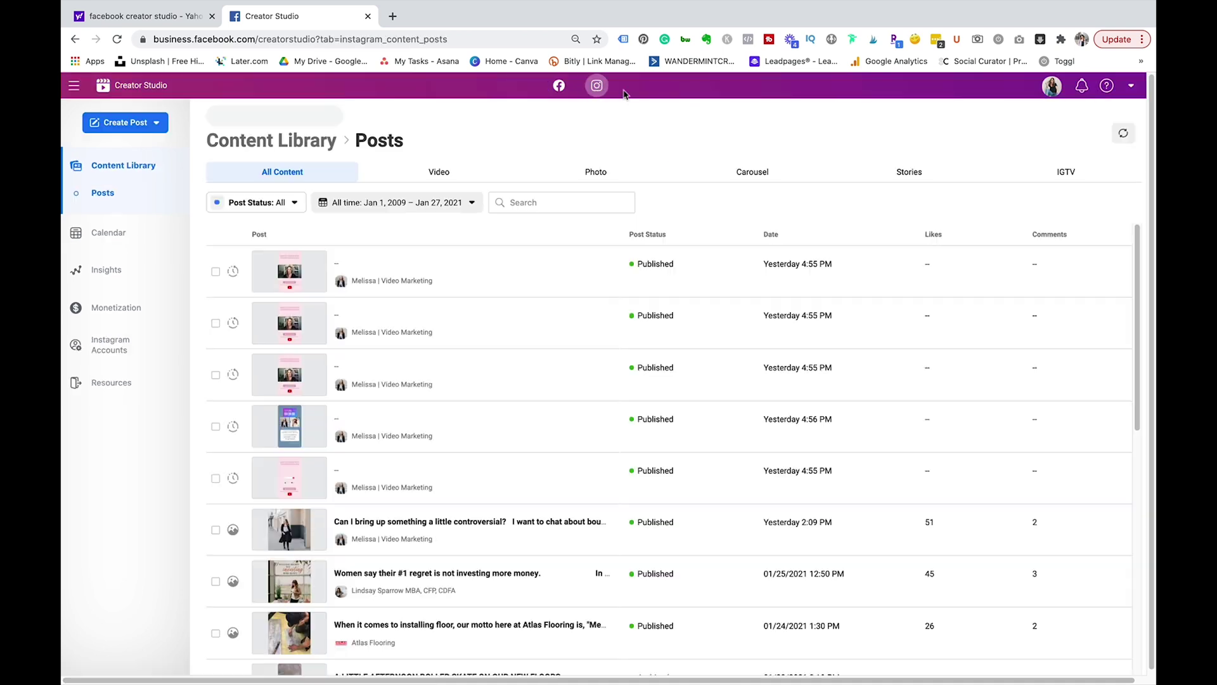
{"action": "left_click", "coordinate": [156, 123]}
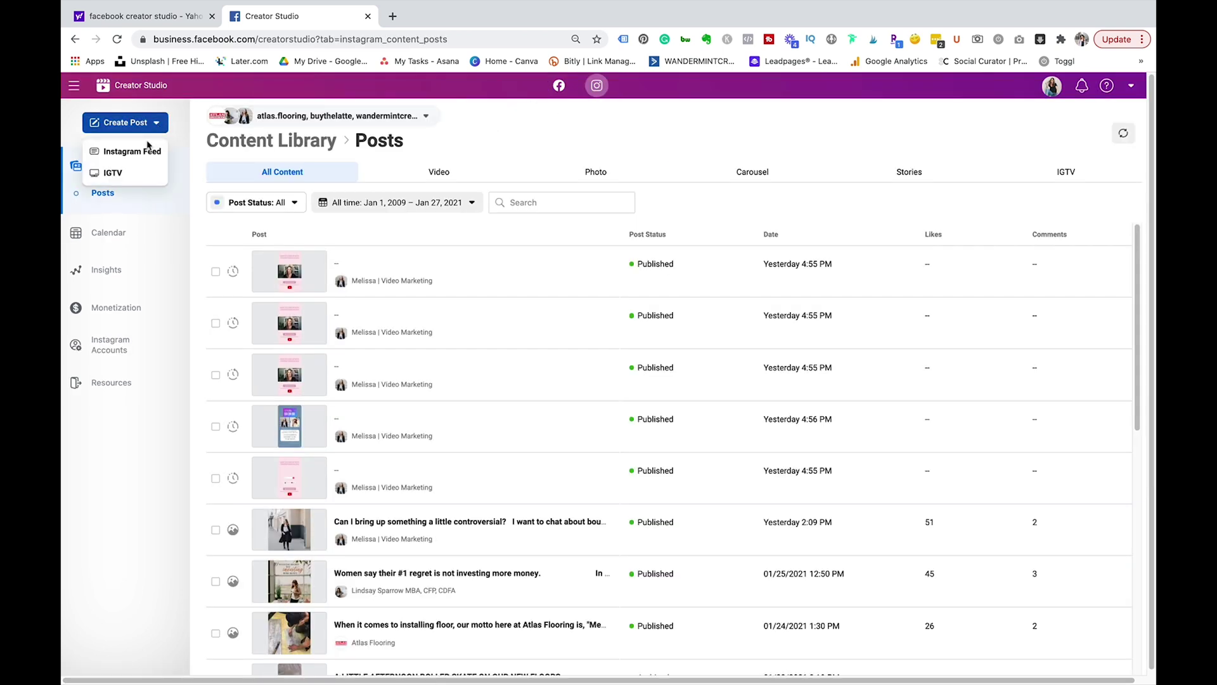
{"action": "left_click", "coordinate": [135, 152]}
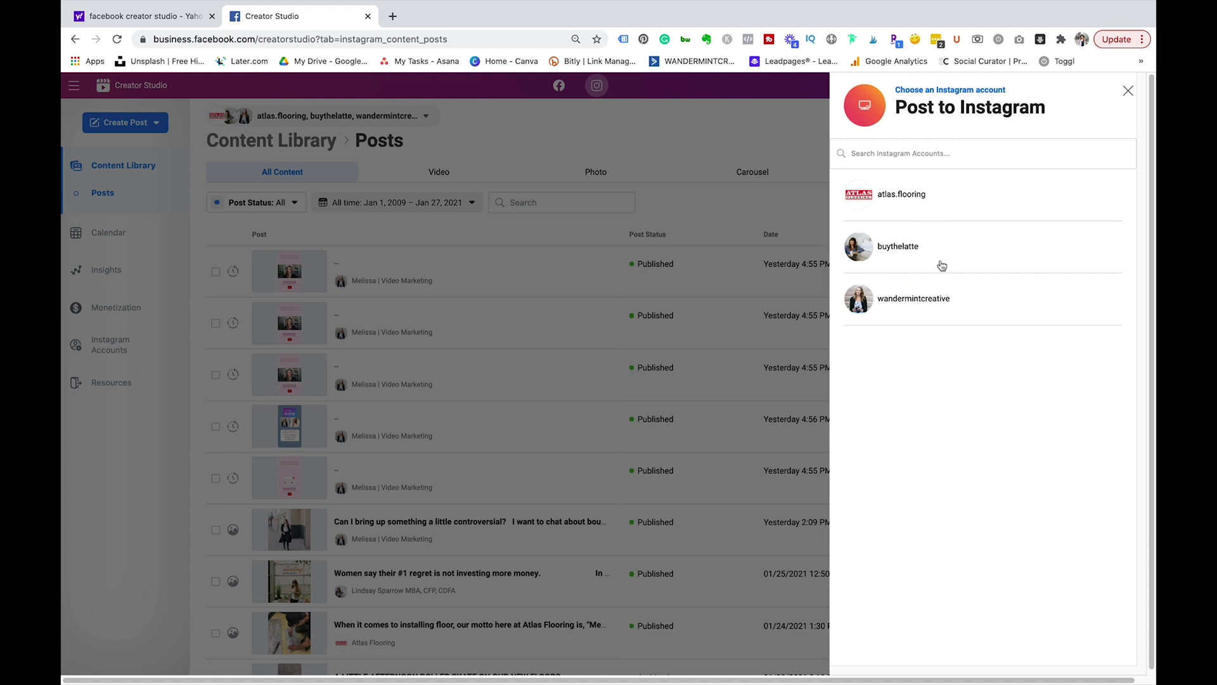
{"action": "left_click", "coordinate": [943, 299]}
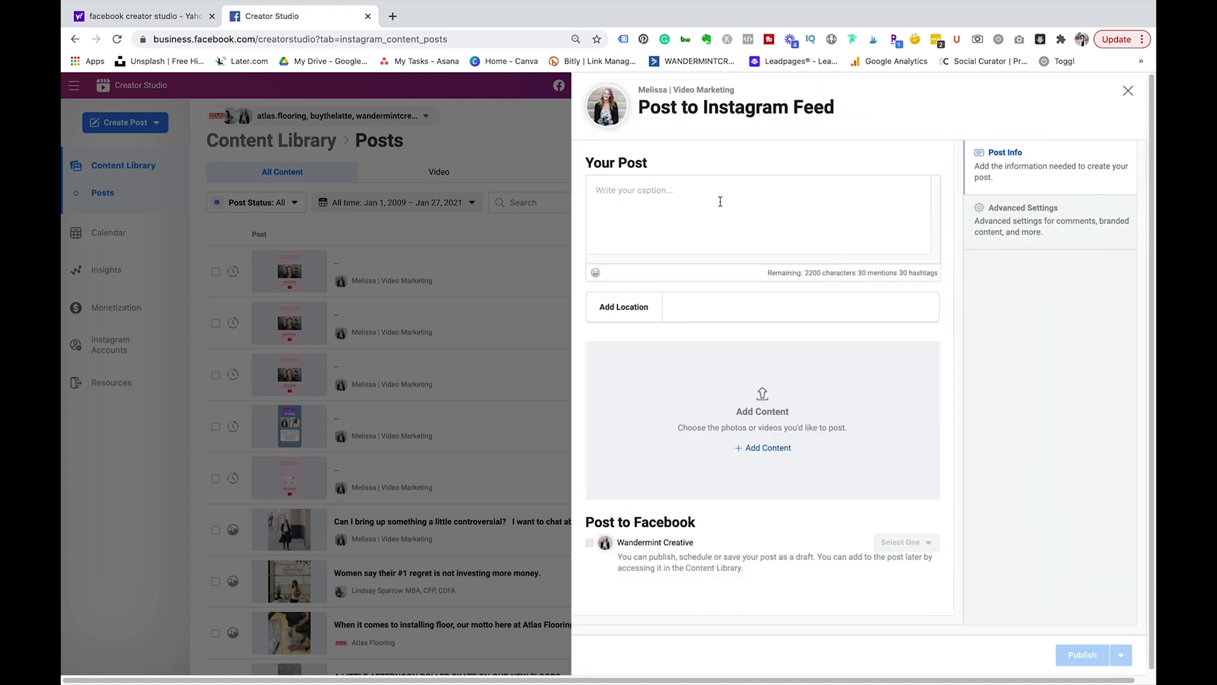
{"action": "left_click", "coordinate": [720, 202]}
{"action": "type", "text": "TEST"}
Attach image-7.jpg to the post via file upload.
{"action": "left_click", "coordinate": [768, 449]}
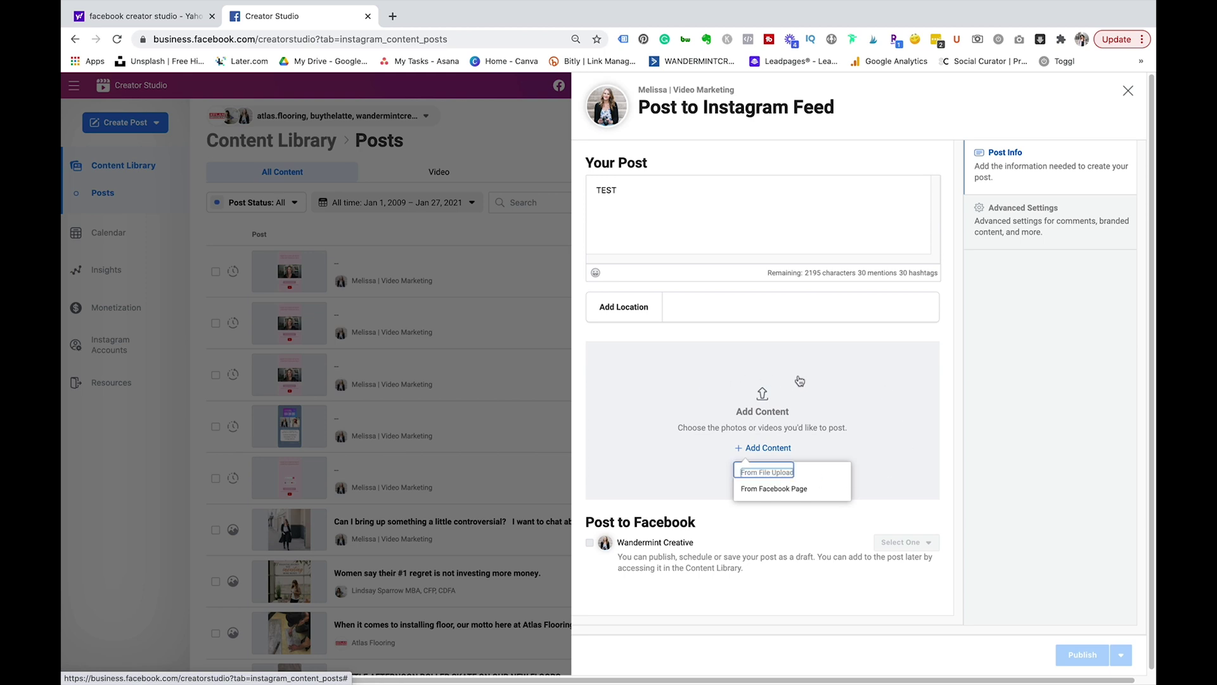
{"action": "key", "text": "Return"}
{"action": "left_click", "coordinate": [489, 128]}
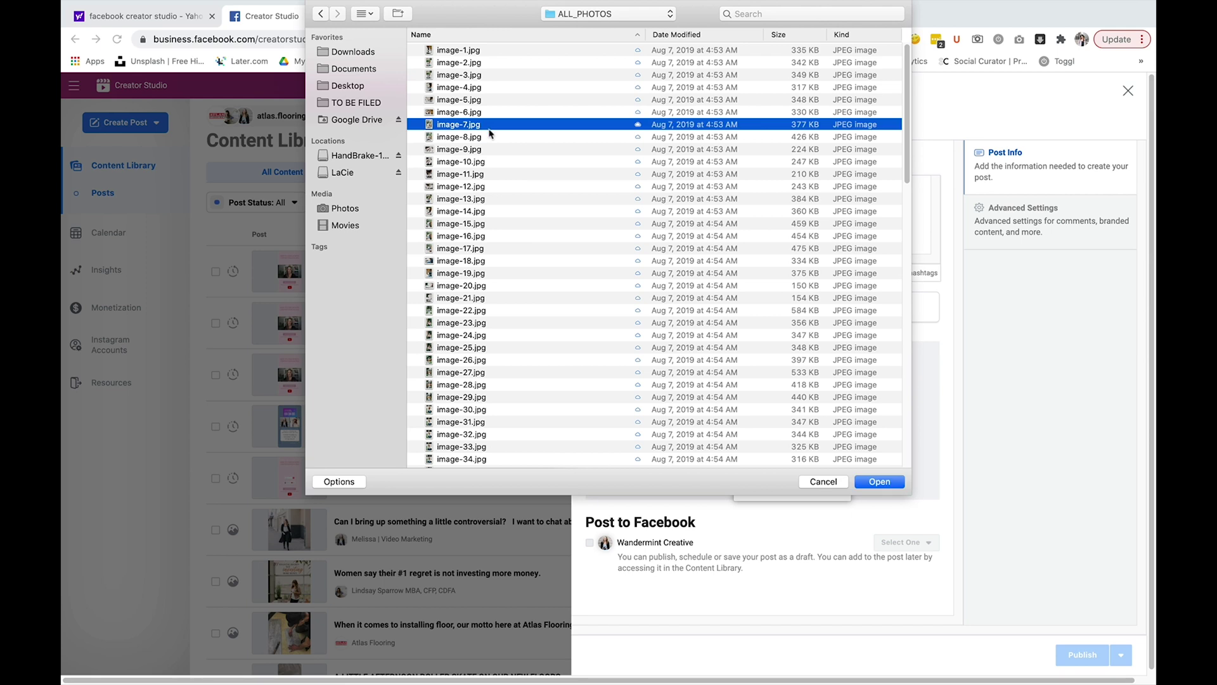
{"action": "left_click", "coordinate": [888, 483]}
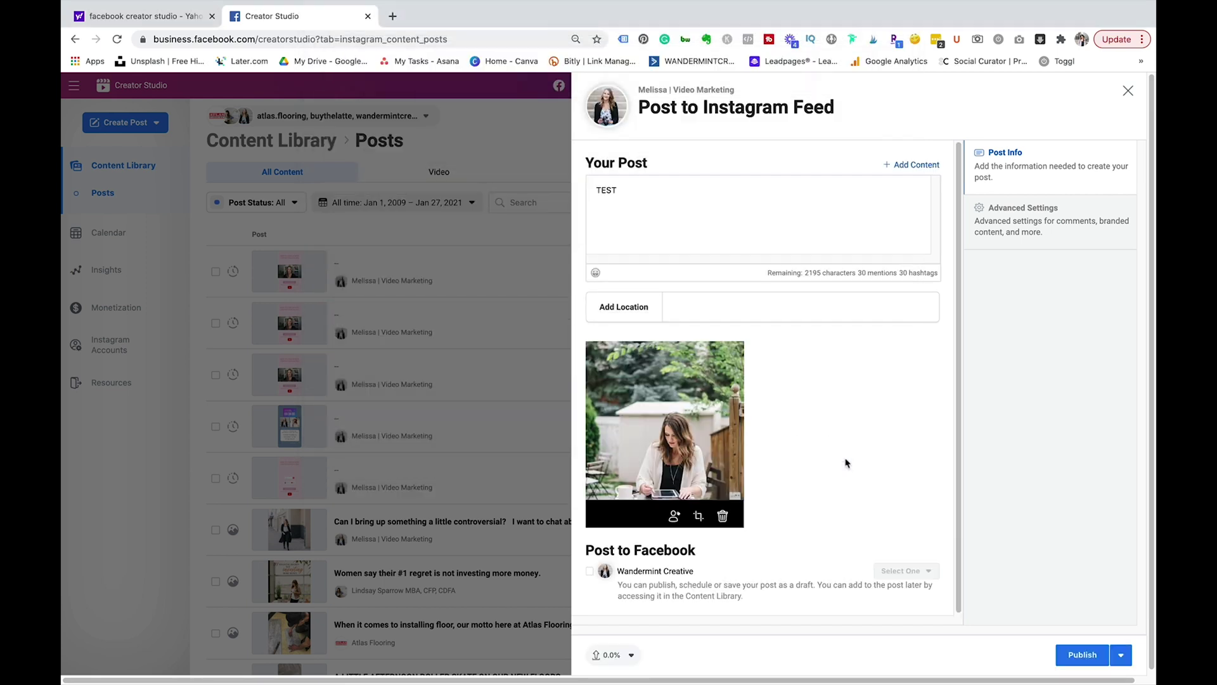
Tag the post Edmonton, Alberta and cross-post it to Wandermint Creative as a Facebook draft.
{"action": "left_click", "coordinate": [704, 313]}
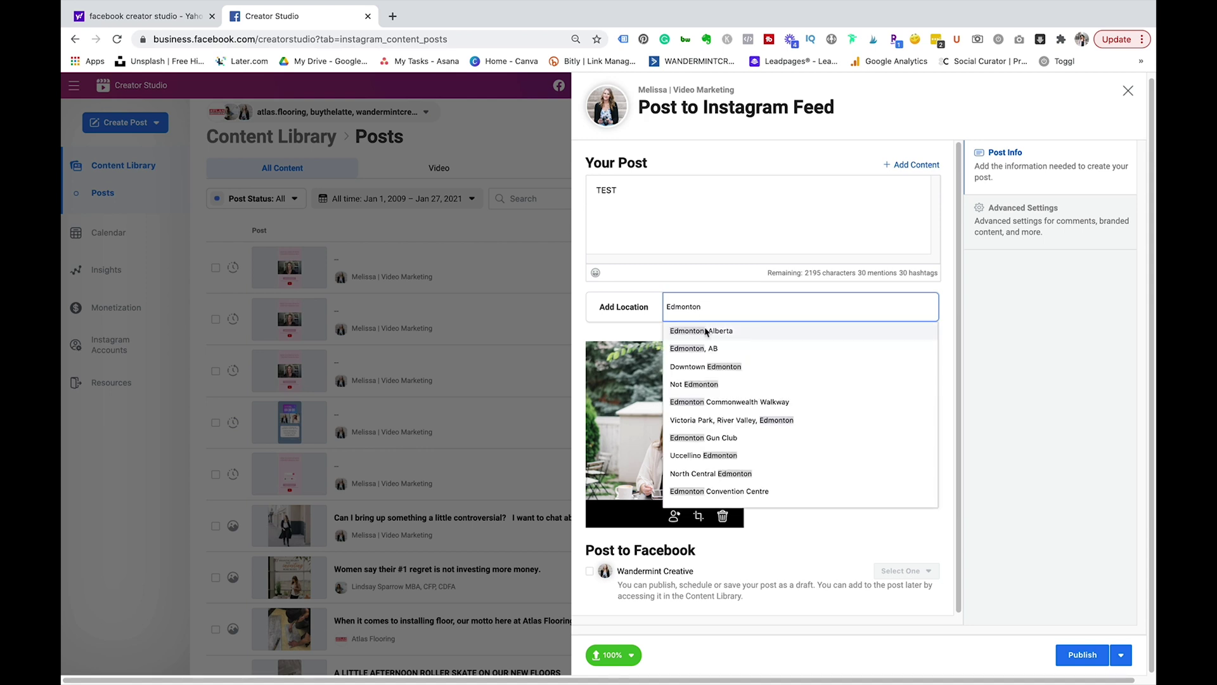
{"action": "left_click", "coordinate": [706, 330]}
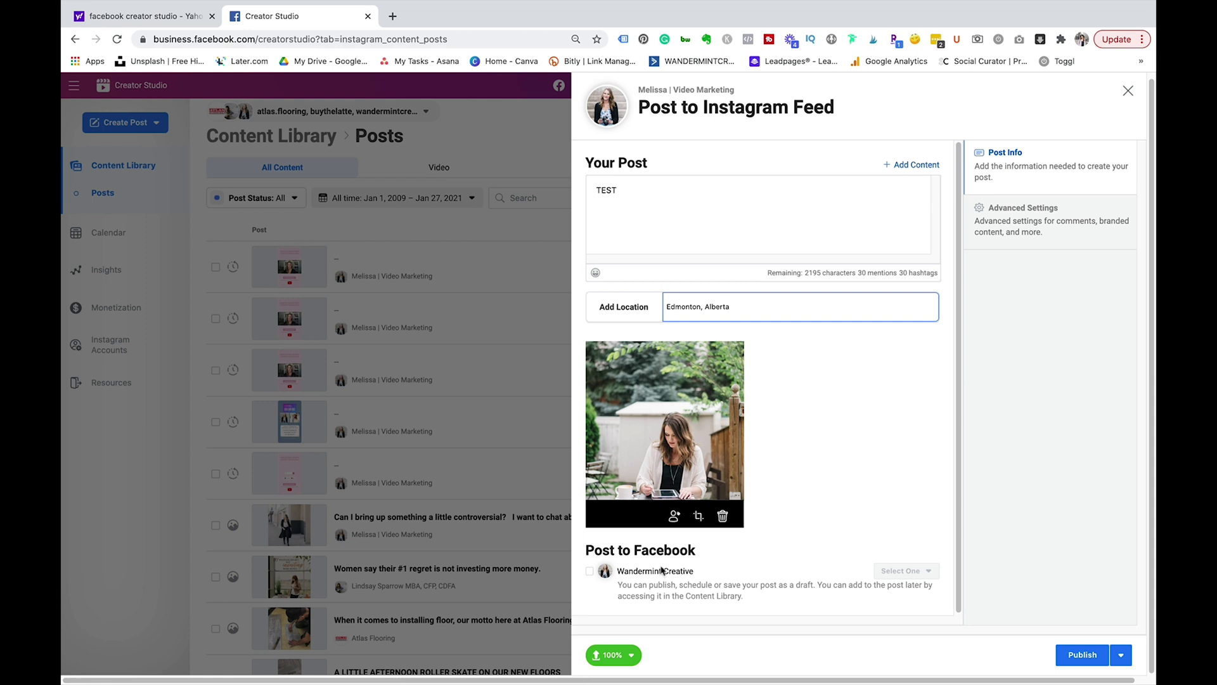
{"action": "left_click", "coordinate": [589, 573]}
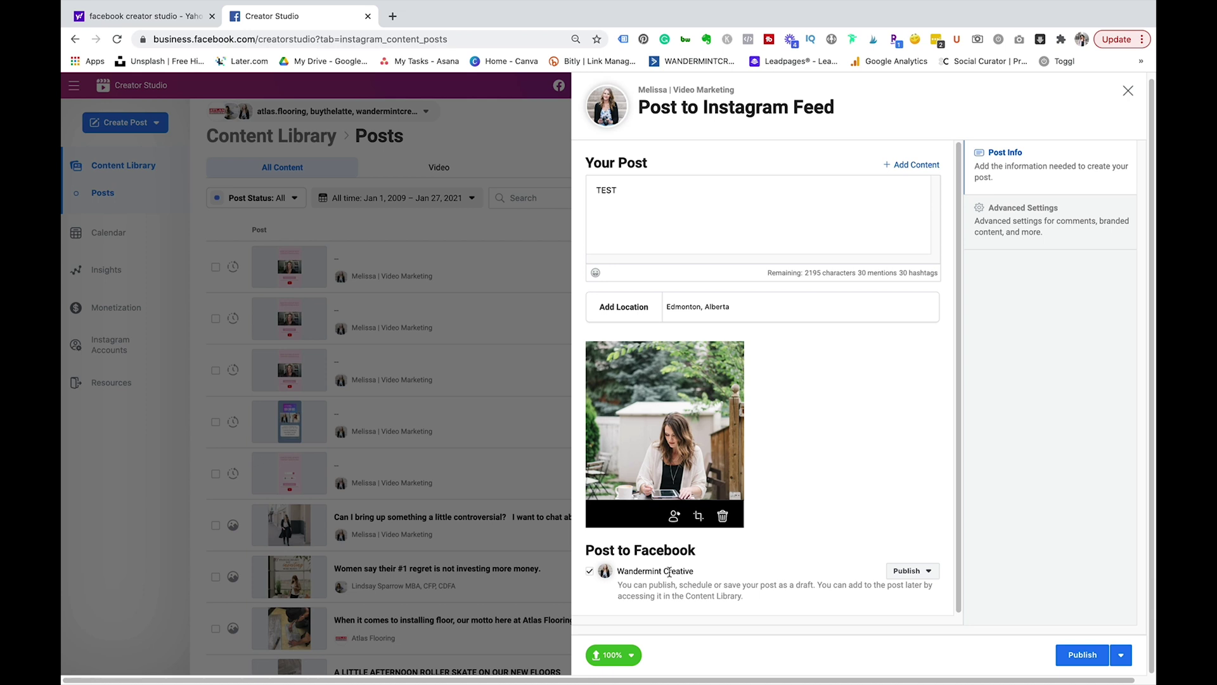
{"action": "left_click", "coordinate": [919, 578]}
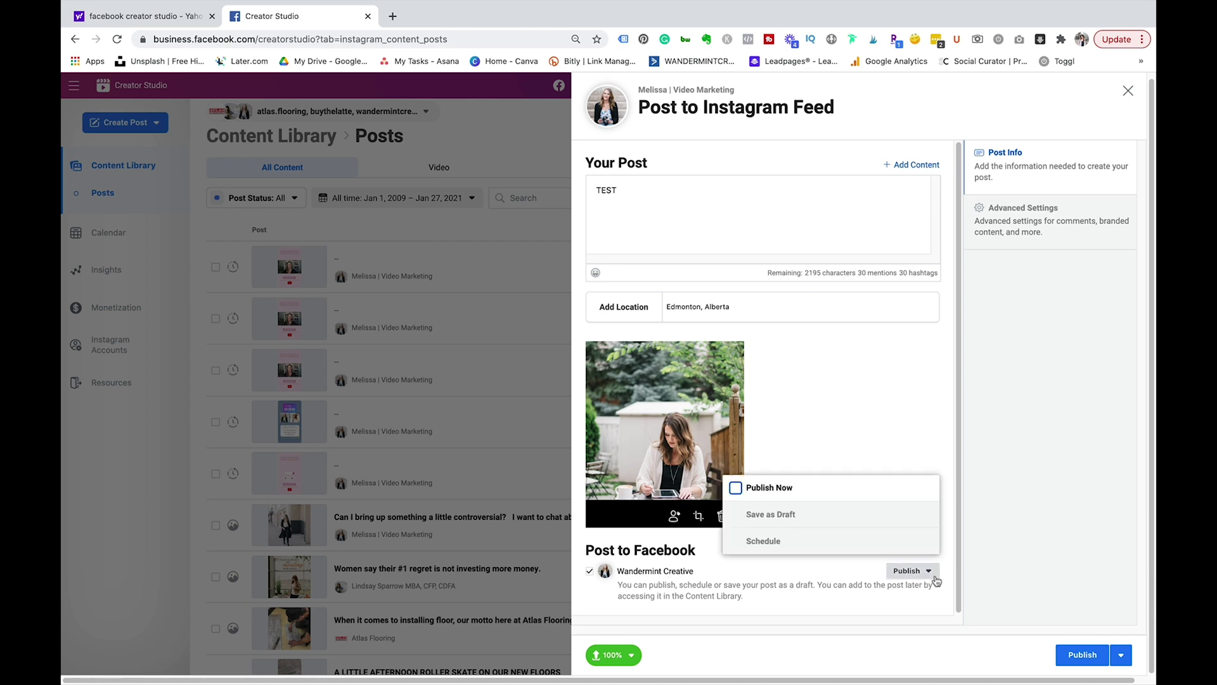
{"action": "left_click", "coordinate": [754, 518]}
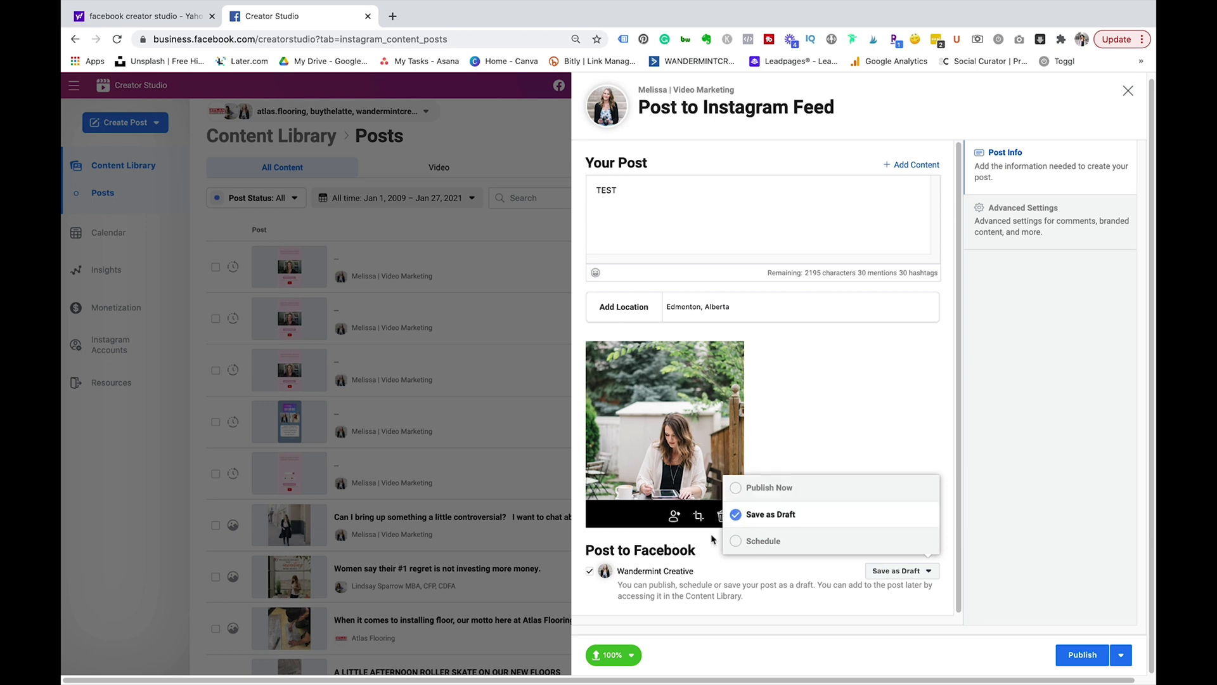
{"action": "left_click", "coordinate": [917, 456]}
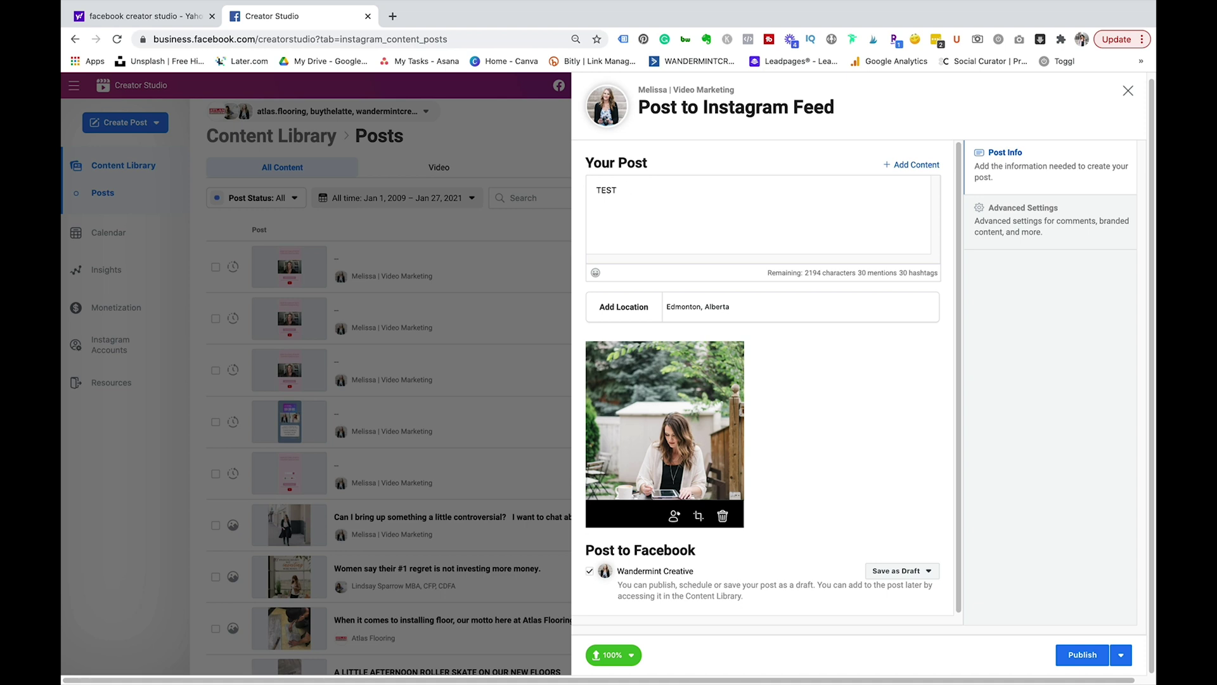
Extend the caption to 'TEST #hashtags' and close the hashtag suggestions.
{"action": "type", "text": "hashtags"}
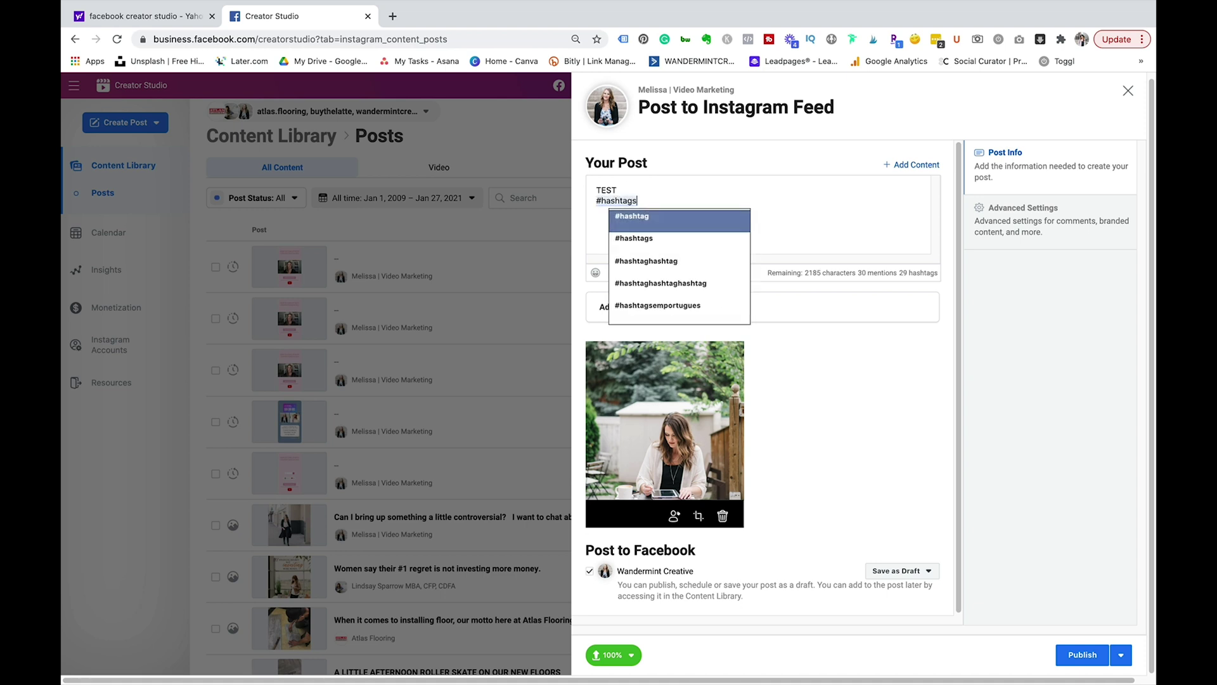
{"action": "left_click", "coordinate": [770, 211]}
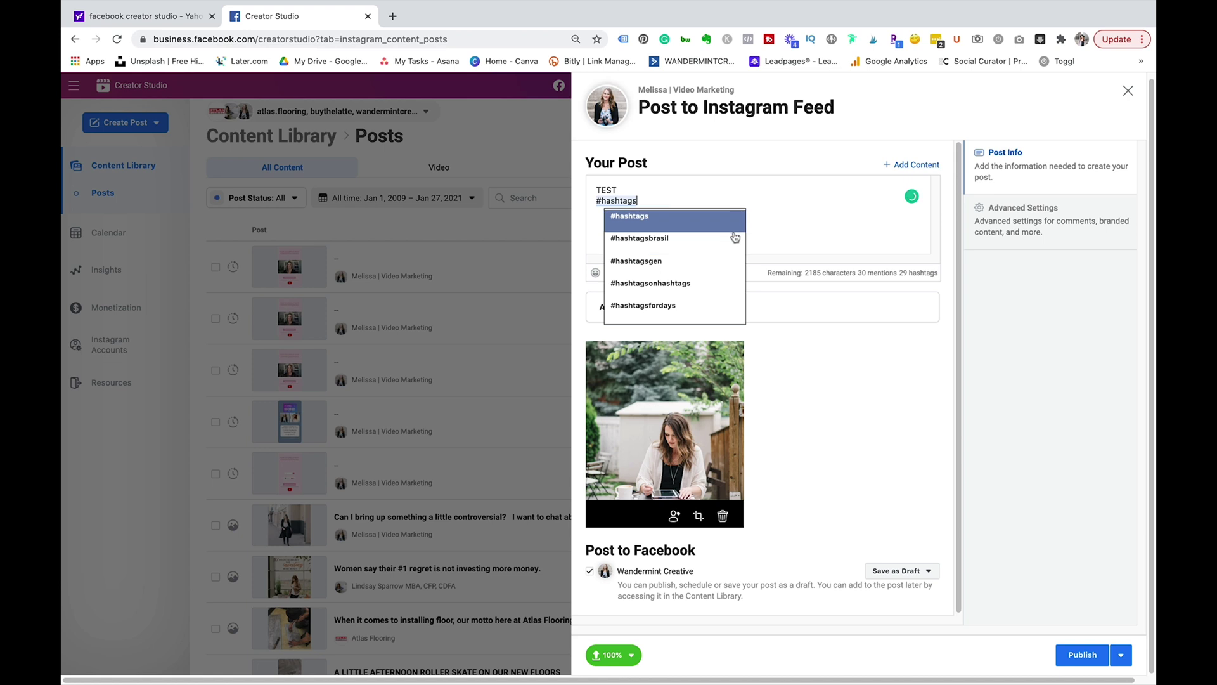
{"action": "left_click", "coordinate": [888, 388]}
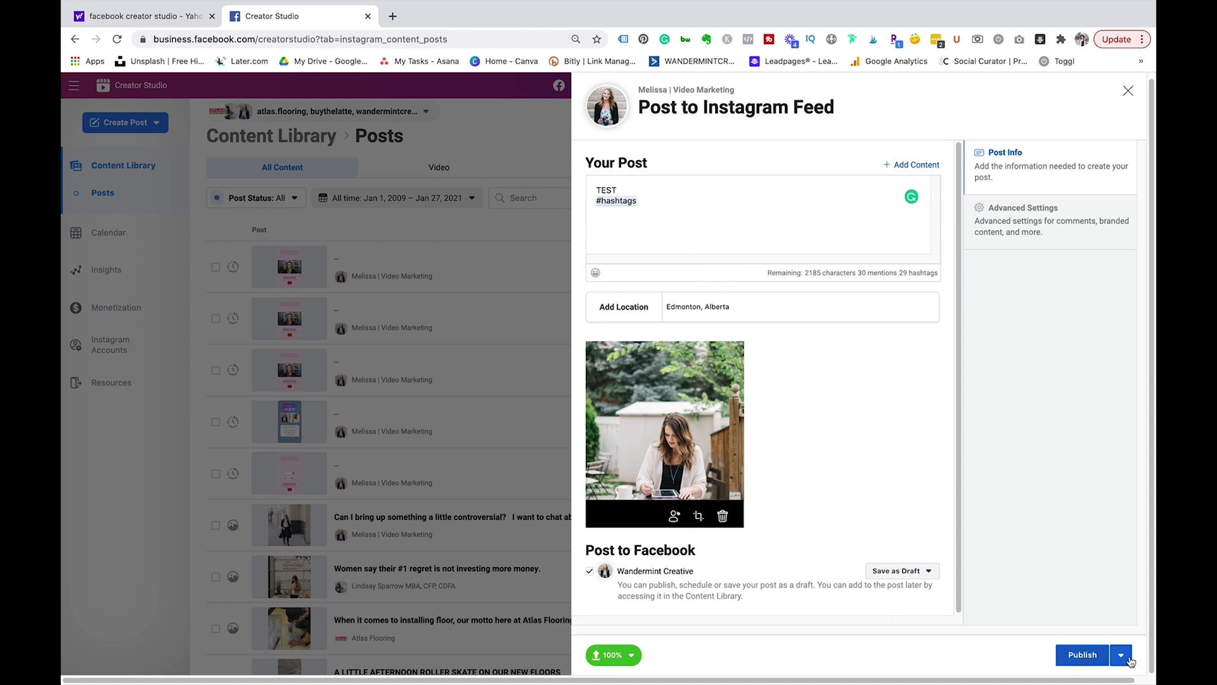
Schedule the Instagram post for March 18, 2021 at 5:40 PM.
{"action": "left_click", "coordinate": [1121, 655]}
{"action": "left_click", "coordinate": [1001, 594]}
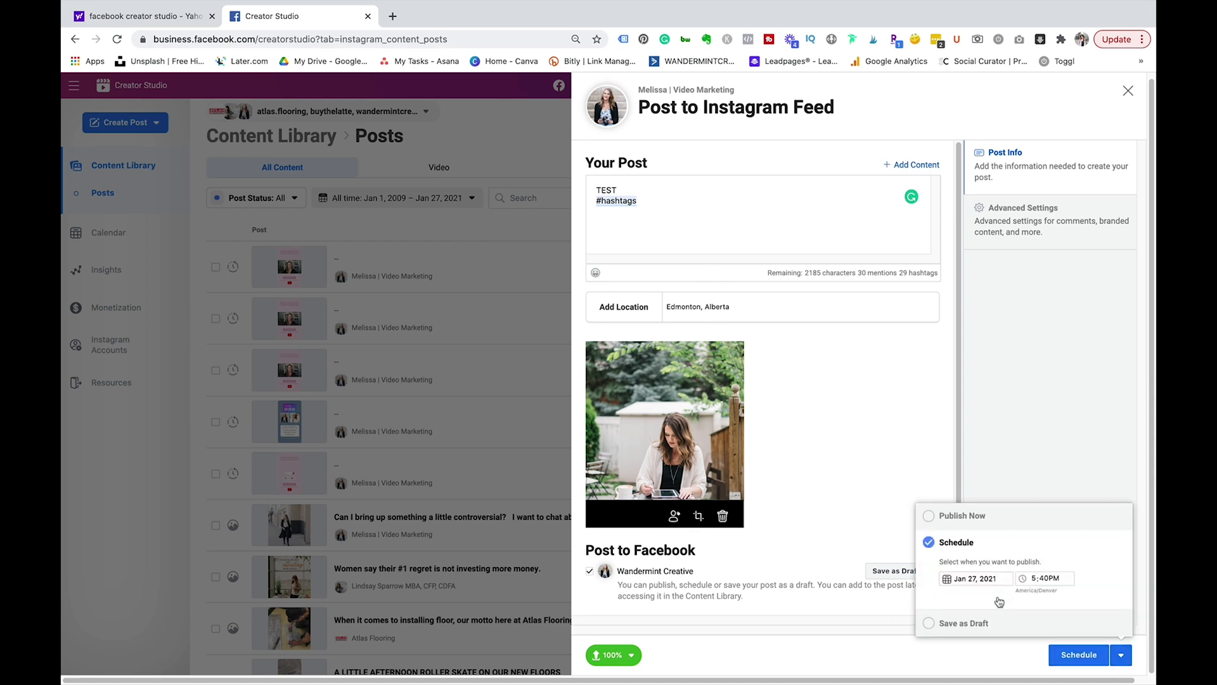
{"action": "left_click", "coordinate": [968, 580]}
{"action": "left_click", "coordinate": [1069, 445]}
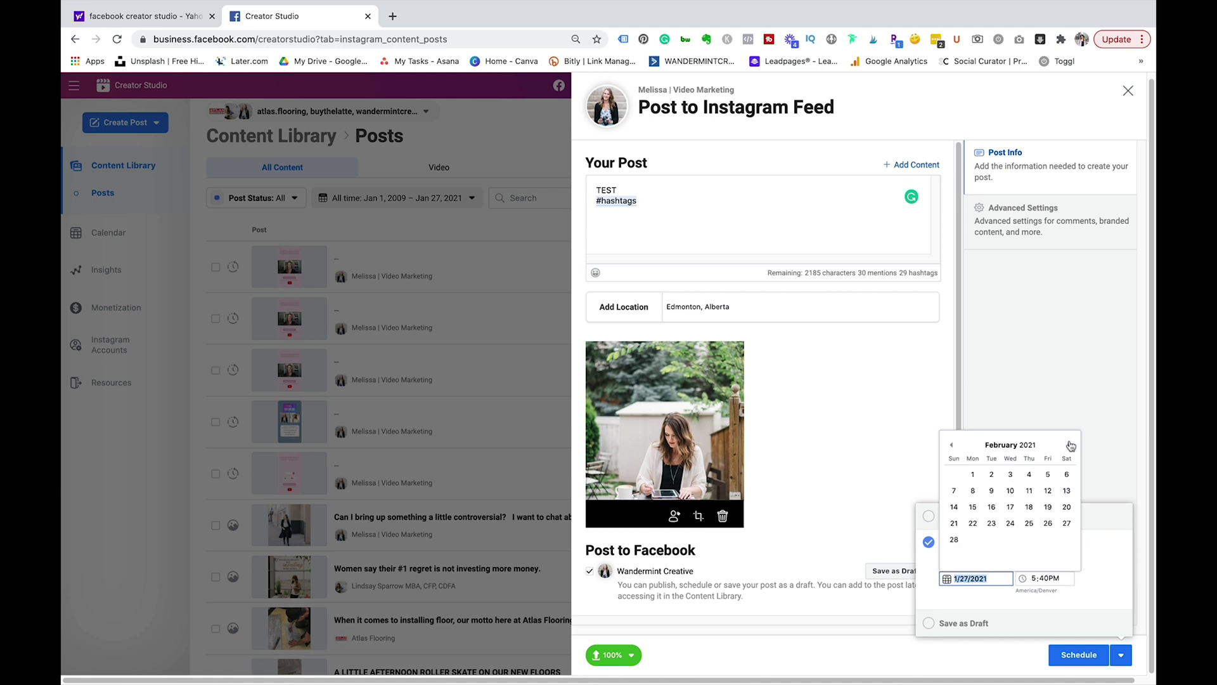
{"action": "left_click", "coordinate": [1069, 444]}
{"action": "left_click", "coordinate": [1028, 507]}
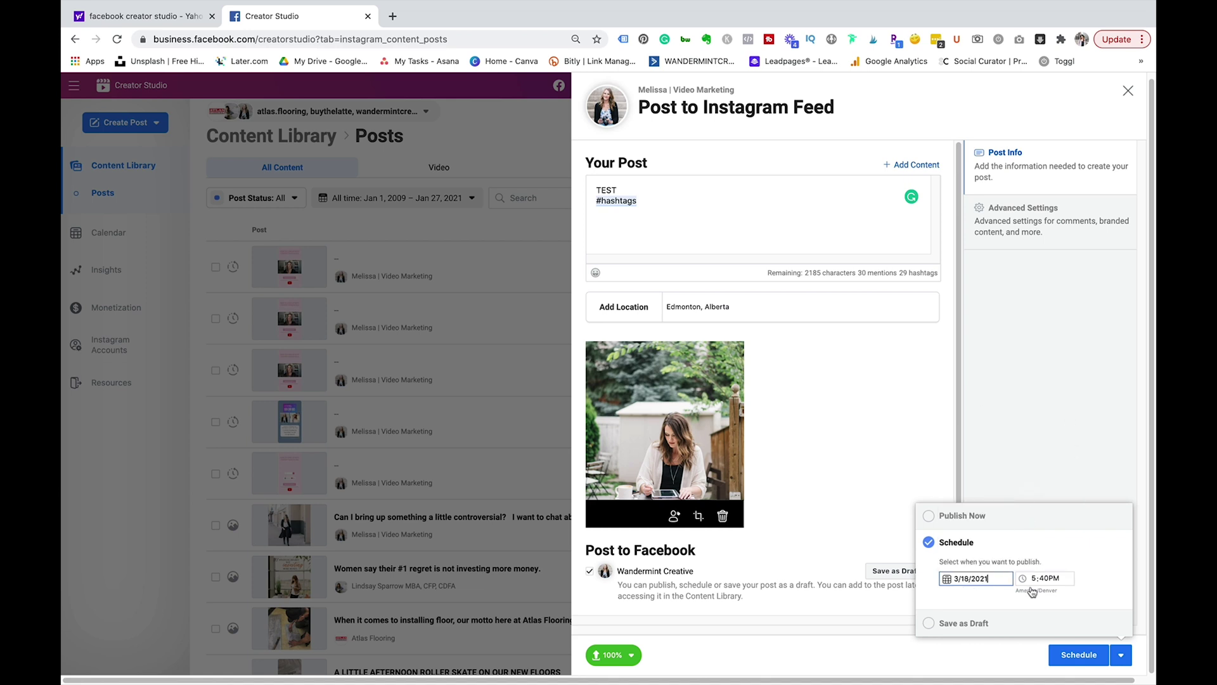
{"action": "left_click", "coordinate": [1081, 659]}
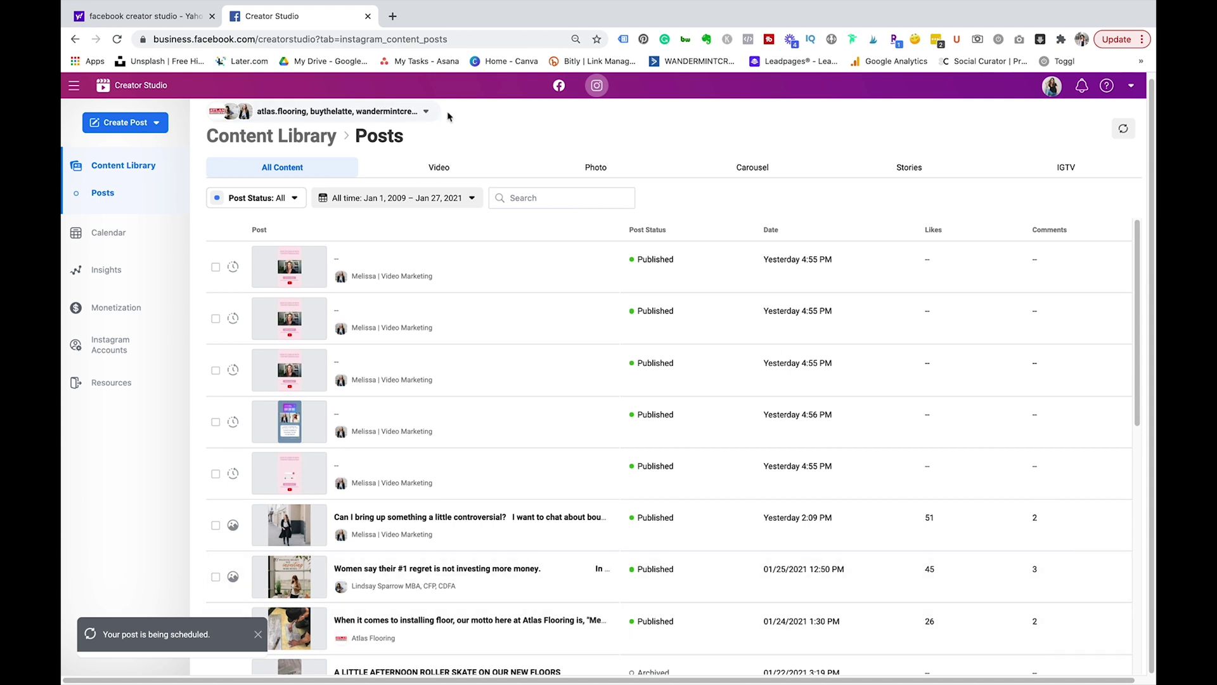
Show the Wandermint Creative page's Facebook Content Library posts filtered to Drafts.
{"action": "left_click", "coordinate": [560, 85]}
{"action": "left_click", "coordinate": [272, 117]}
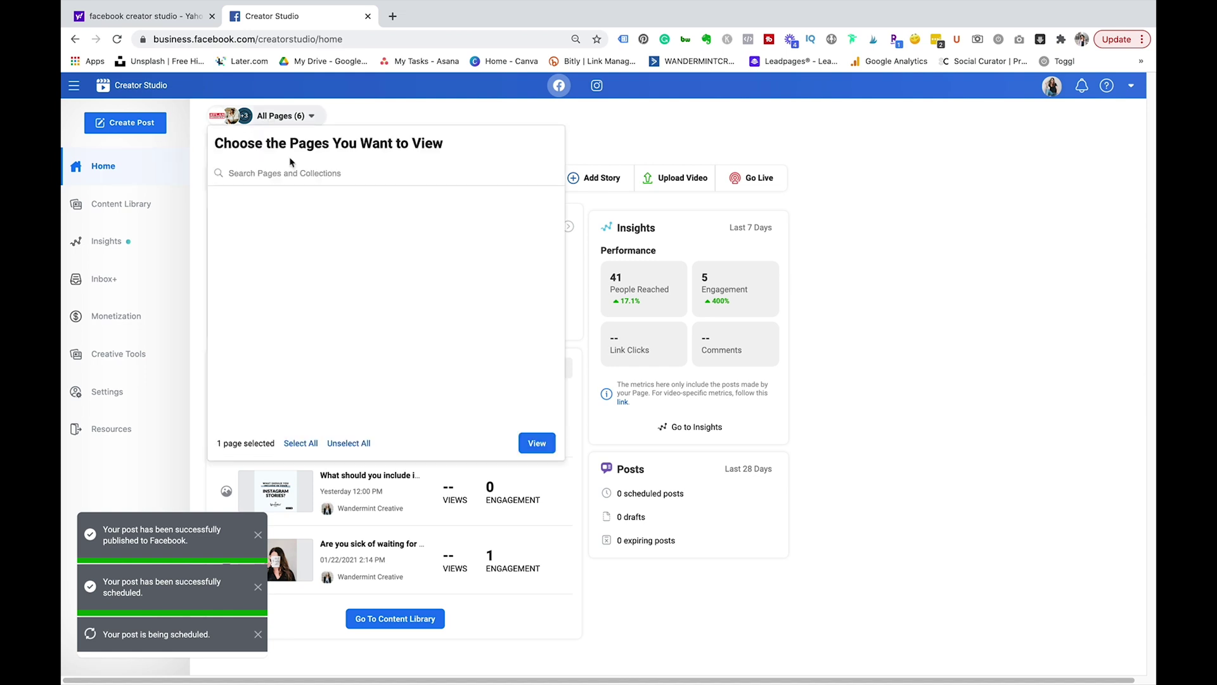
{"action": "scroll", "coordinate": [298, 329], "scroll_direction": "down", "scroll_amount": 3}
{"action": "left_click", "coordinate": [536, 443]}
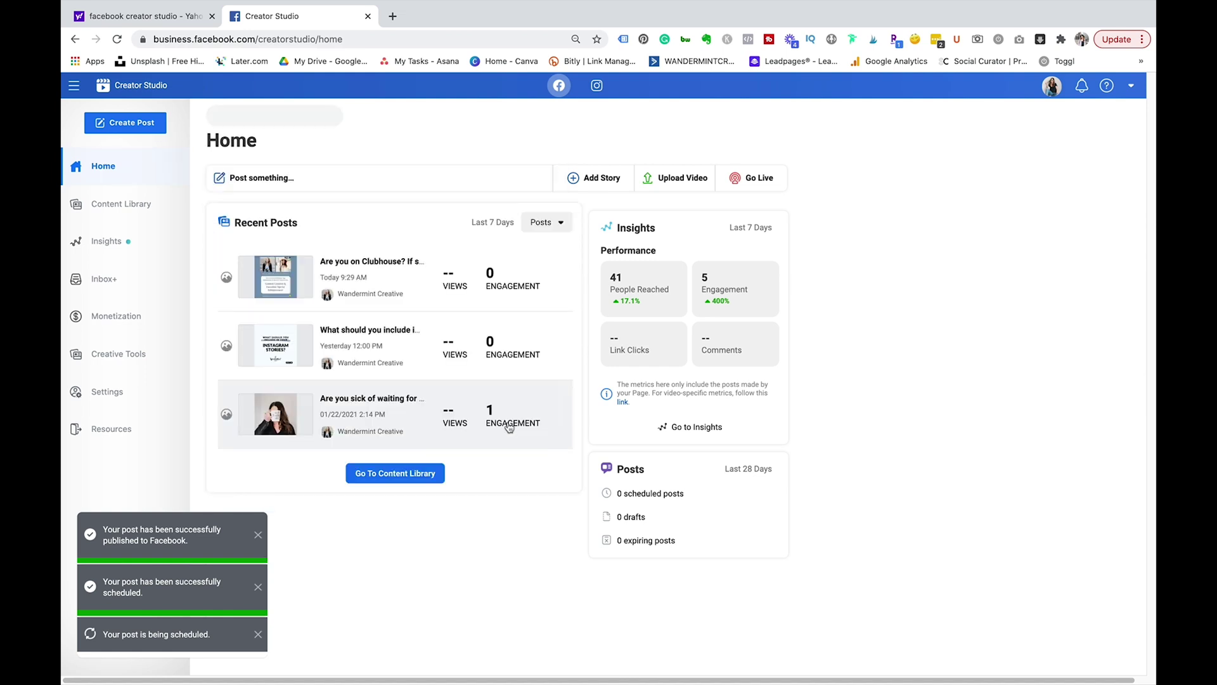
{"action": "left_click", "coordinate": [123, 204]}
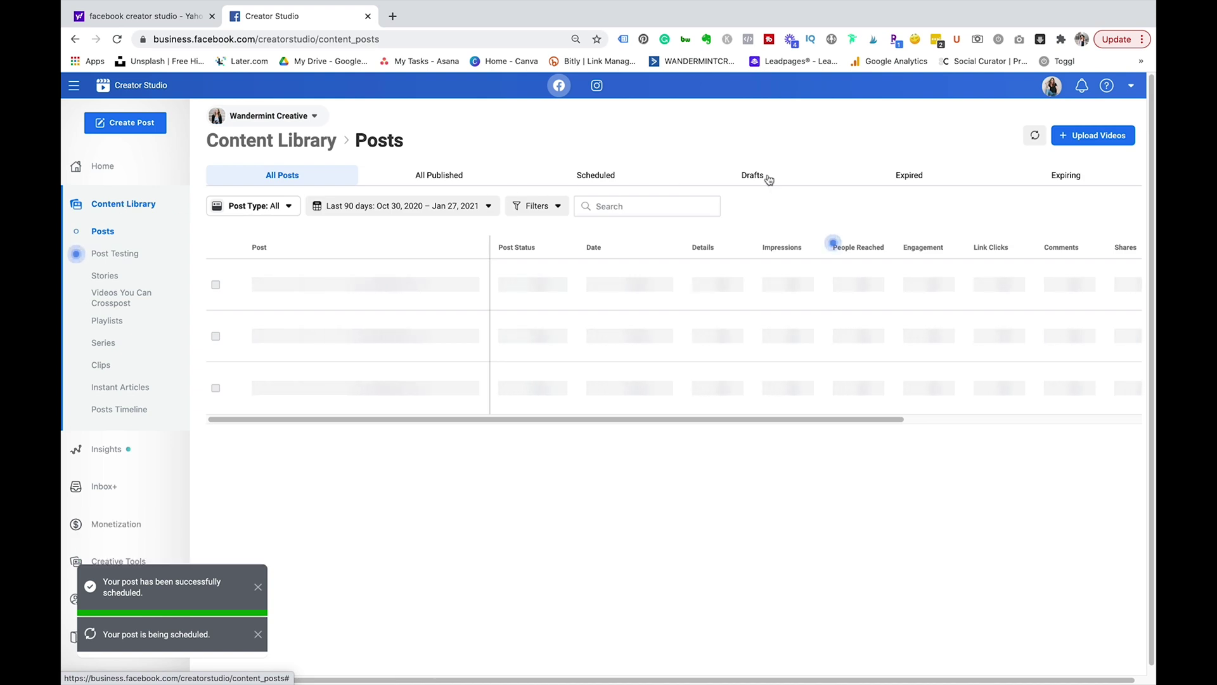
{"action": "left_click", "coordinate": [767, 177]}
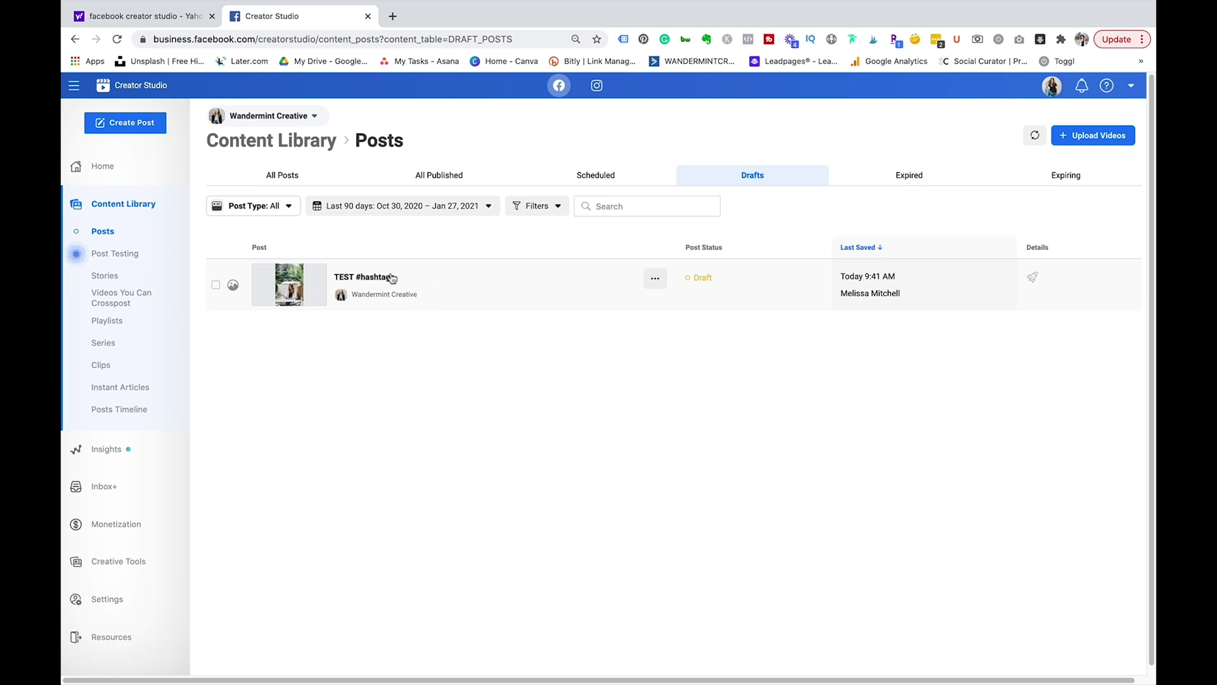
{"action": "left_click", "coordinate": [373, 281]}
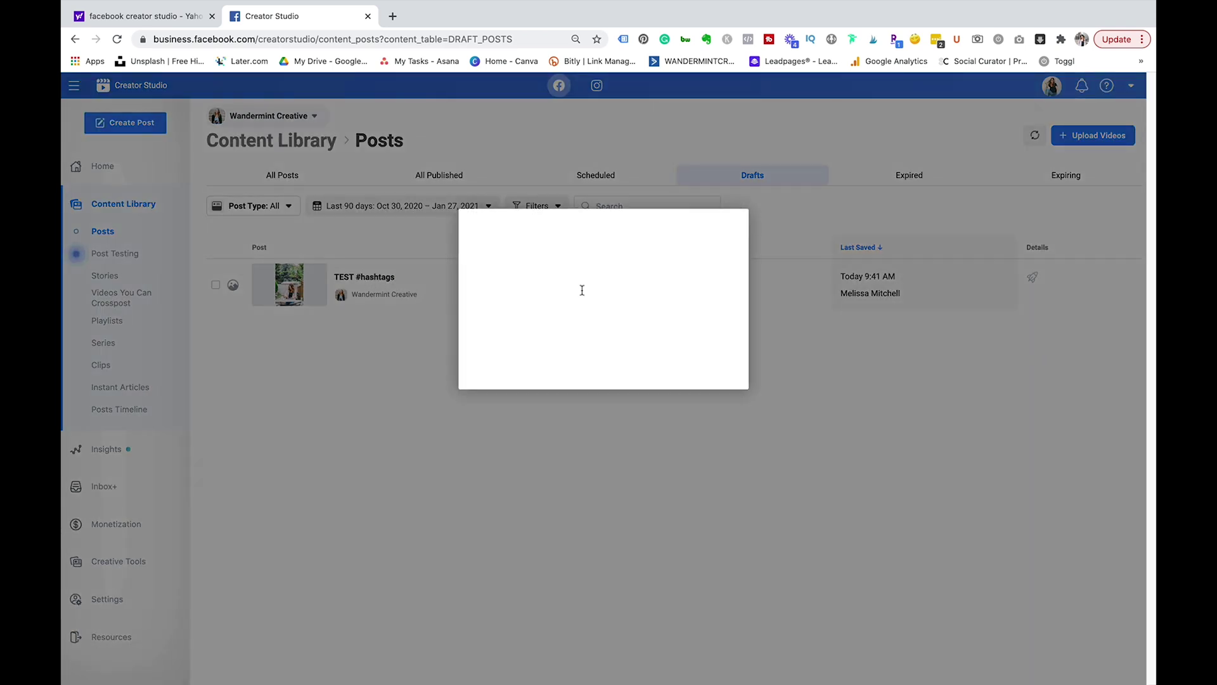
{"action": "left_click_drag", "start_coordinate": [542, 251], "coordinate": [467, 246]}
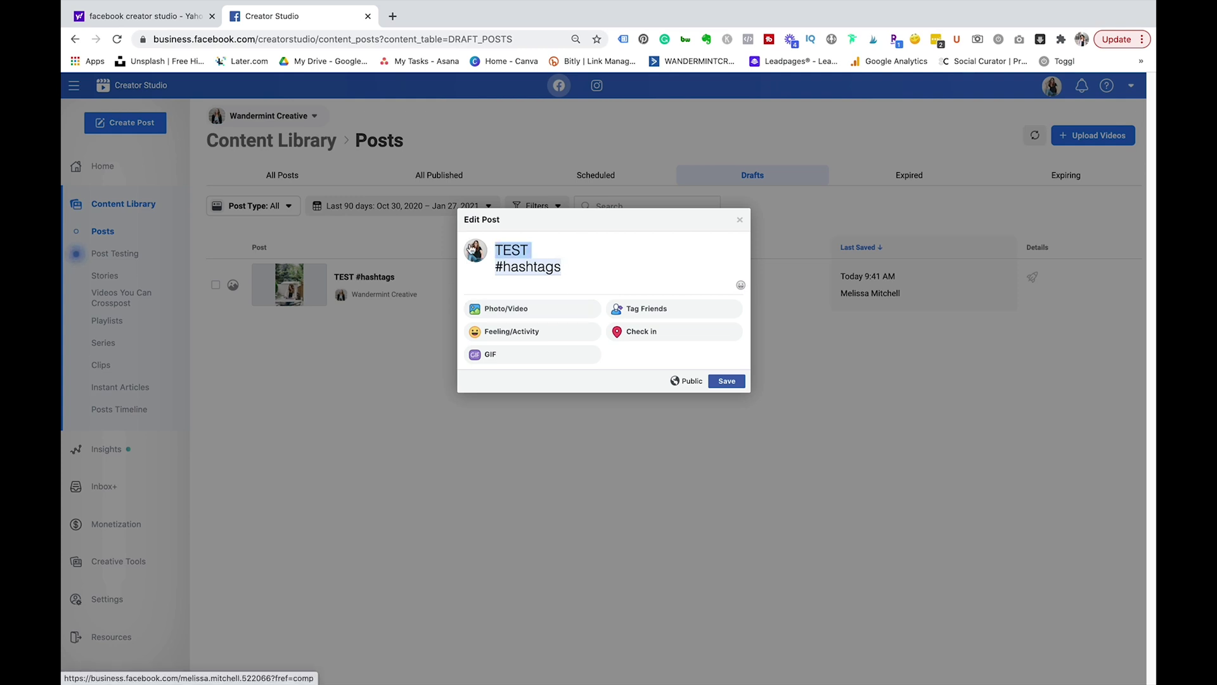
{"action": "left_click_drag", "start_coordinate": [593, 271], "coordinate": [497, 266]}
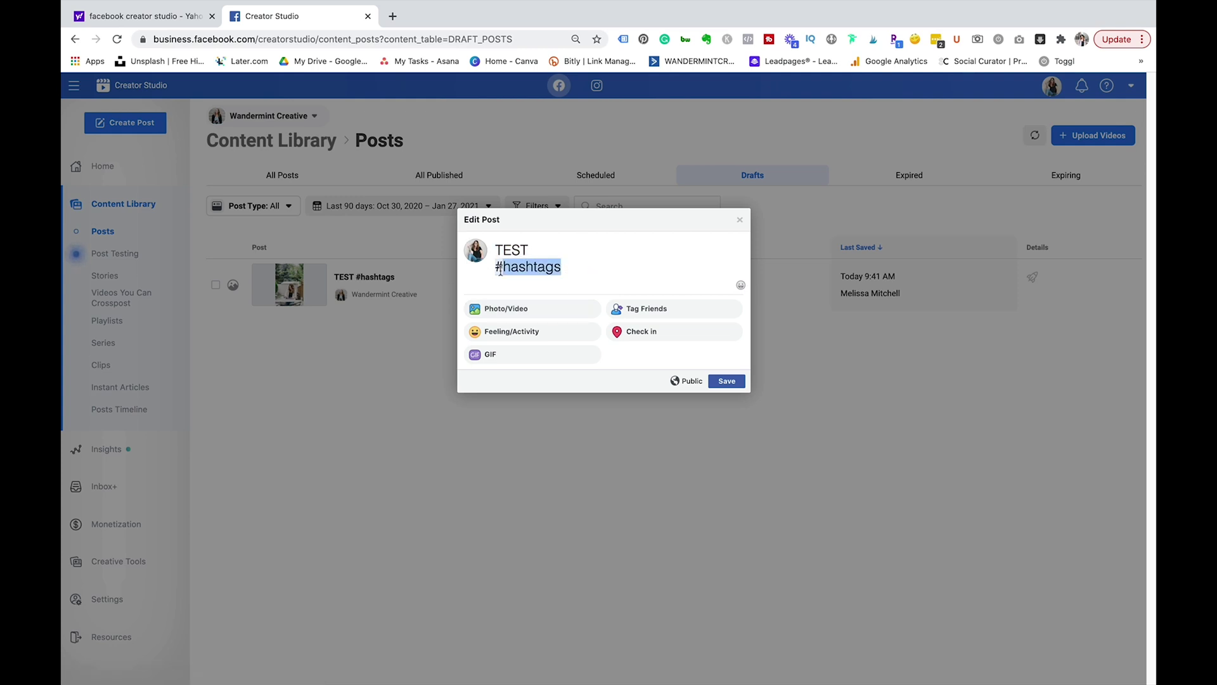
{"action": "key", "text": "BackSpace"}
{"action": "key", "text": "Return"}
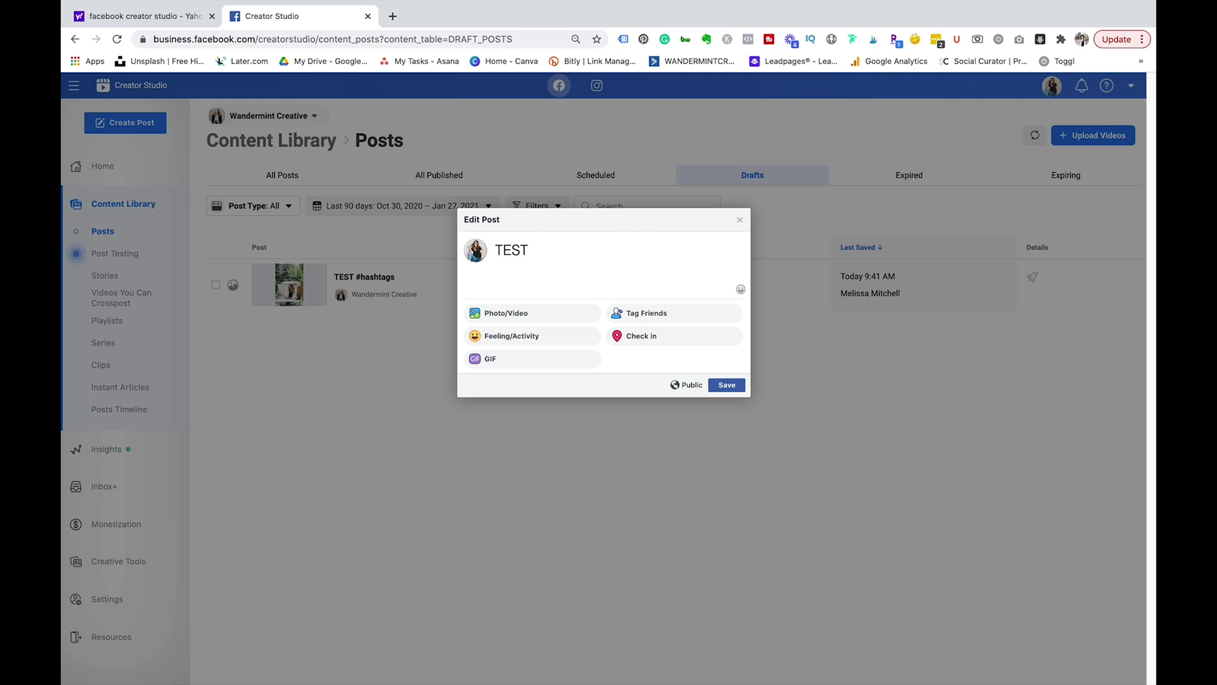
{"action": "type", "text": "www.wandermintcreative.com"}
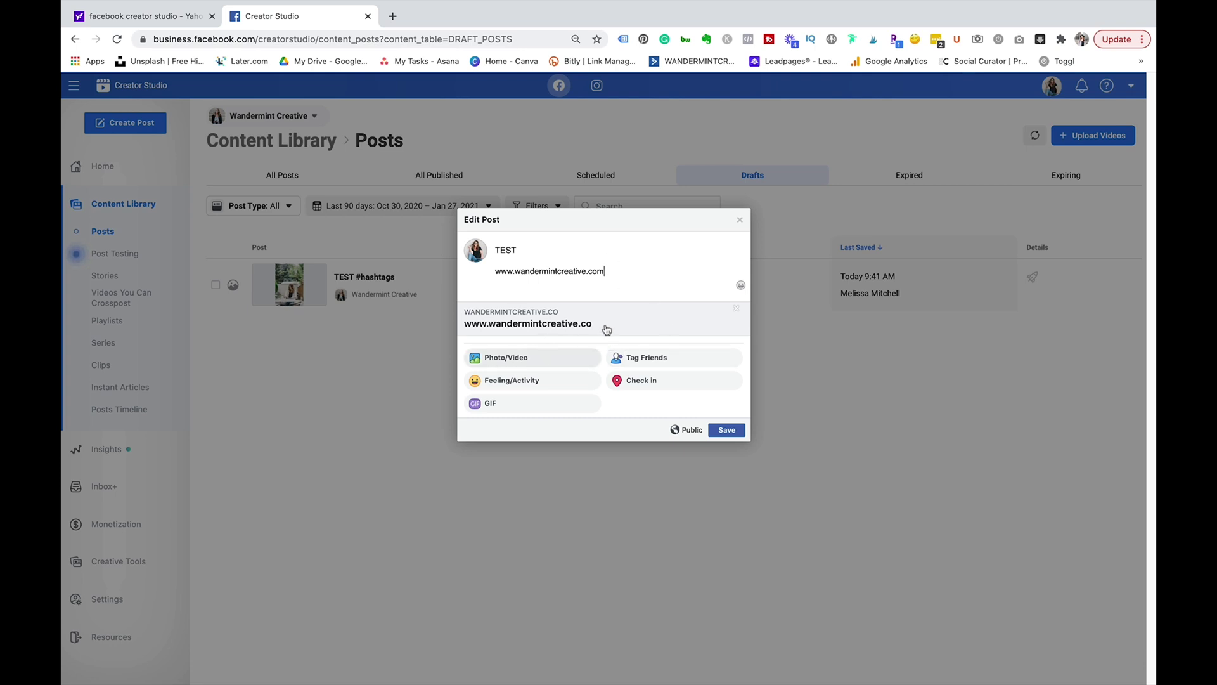
Dismiss the file picker, save the edited draft, and select the link post.
{"action": "left_click", "coordinate": [820, 481]}
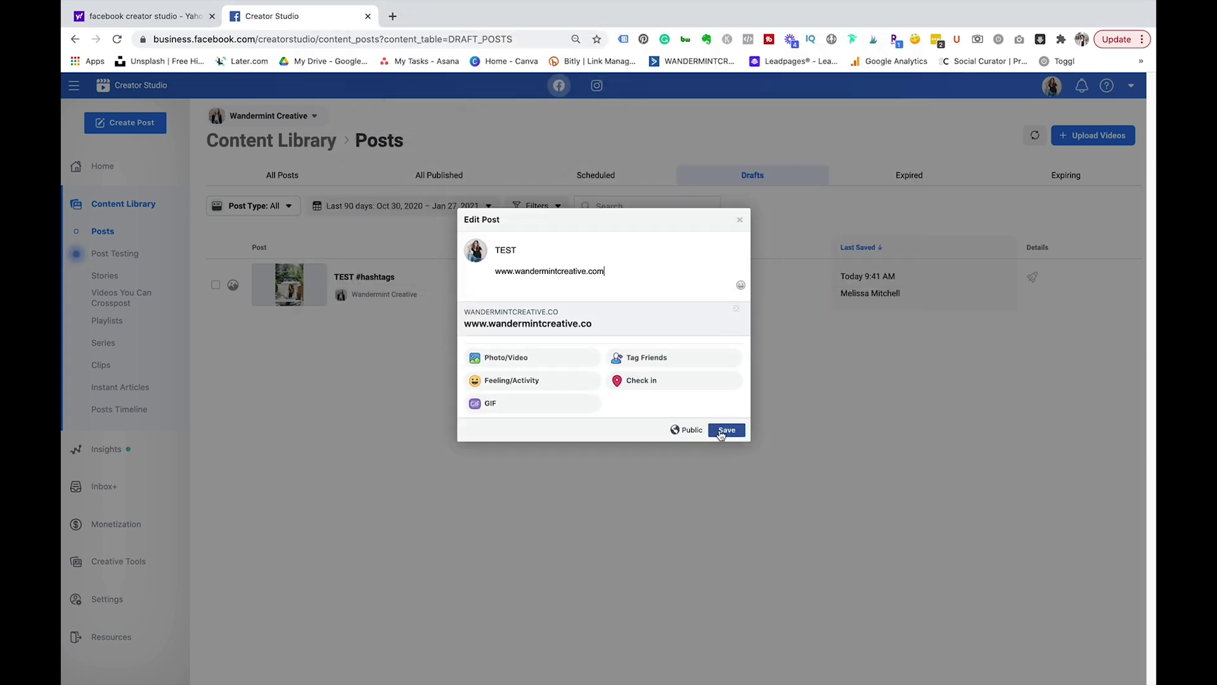
{"action": "left_click", "coordinate": [723, 431]}
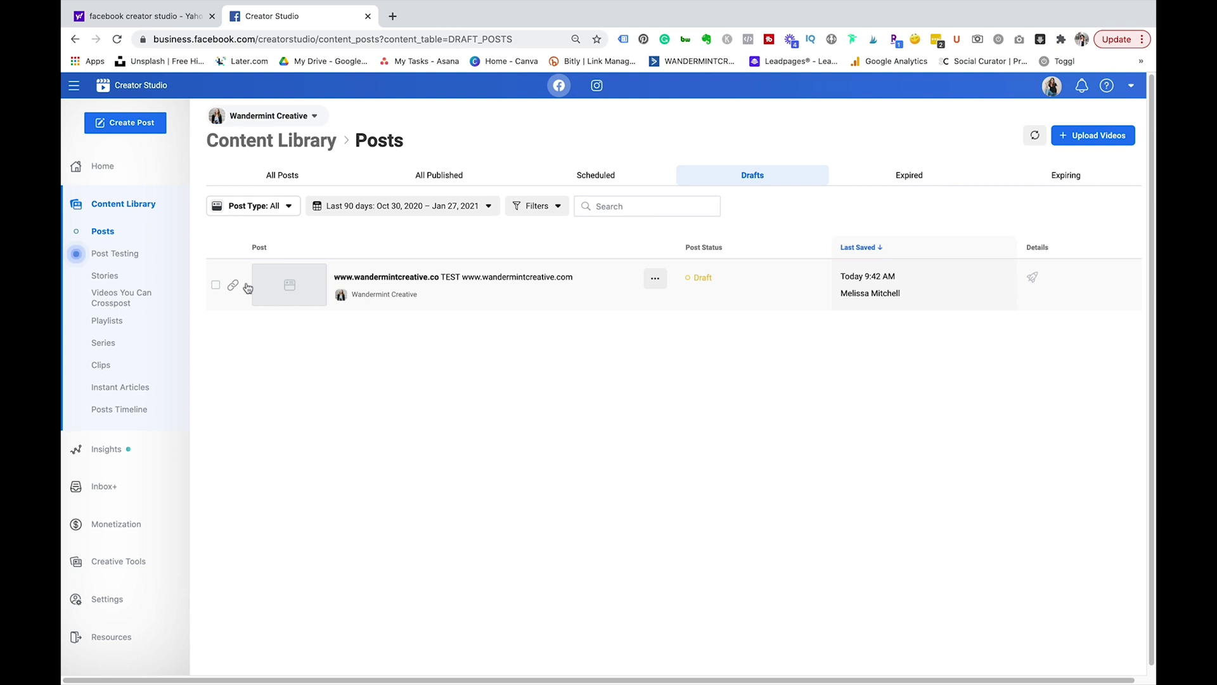
{"action": "left_click", "coordinate": [216, 284]}
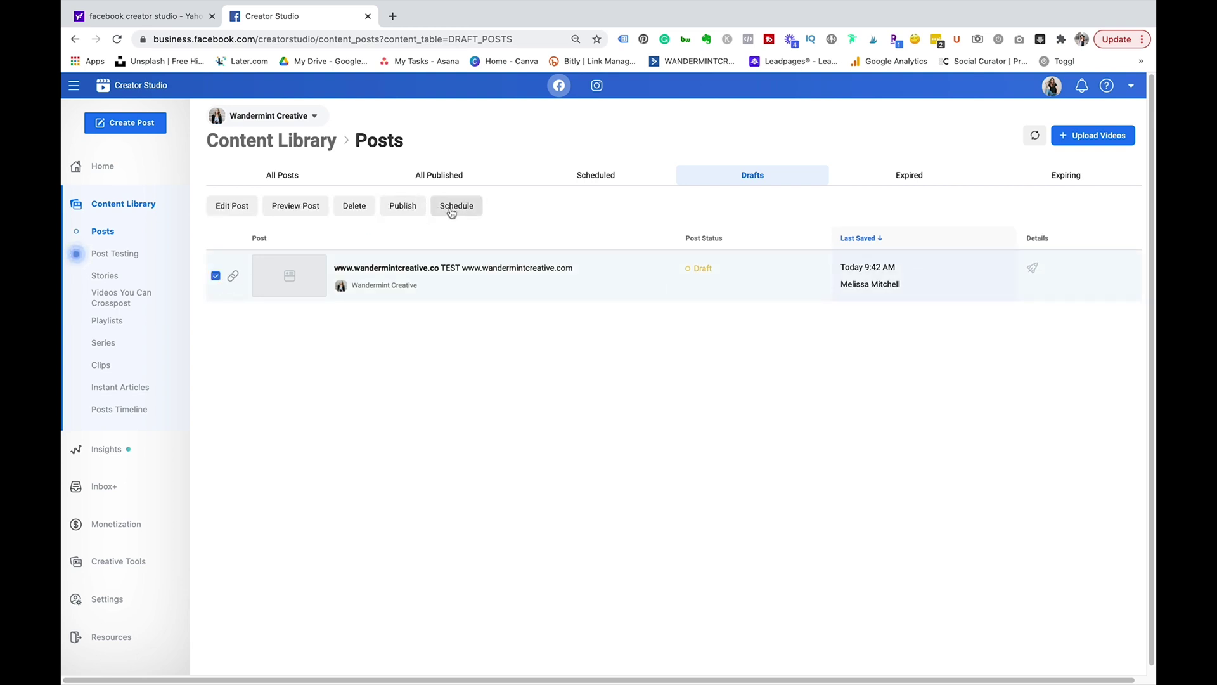
{"action": "left_click", "coordinate": [455, 207]}
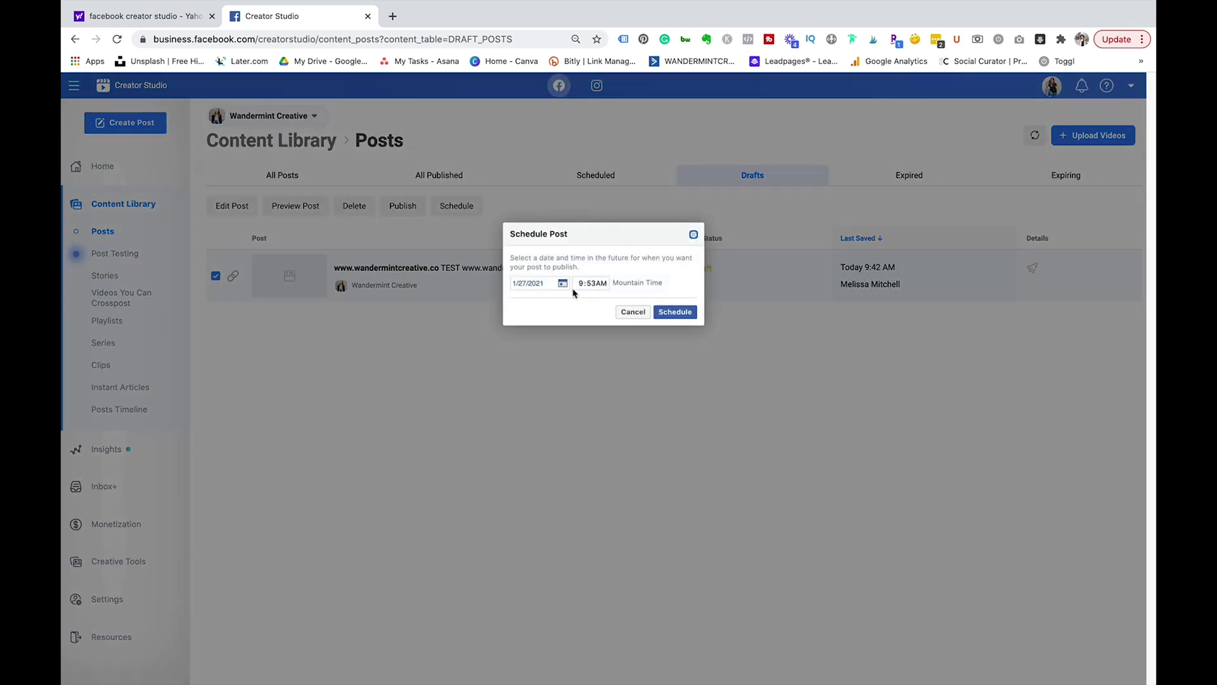
{"action": "left_click", "coordinate": [636, 312]}
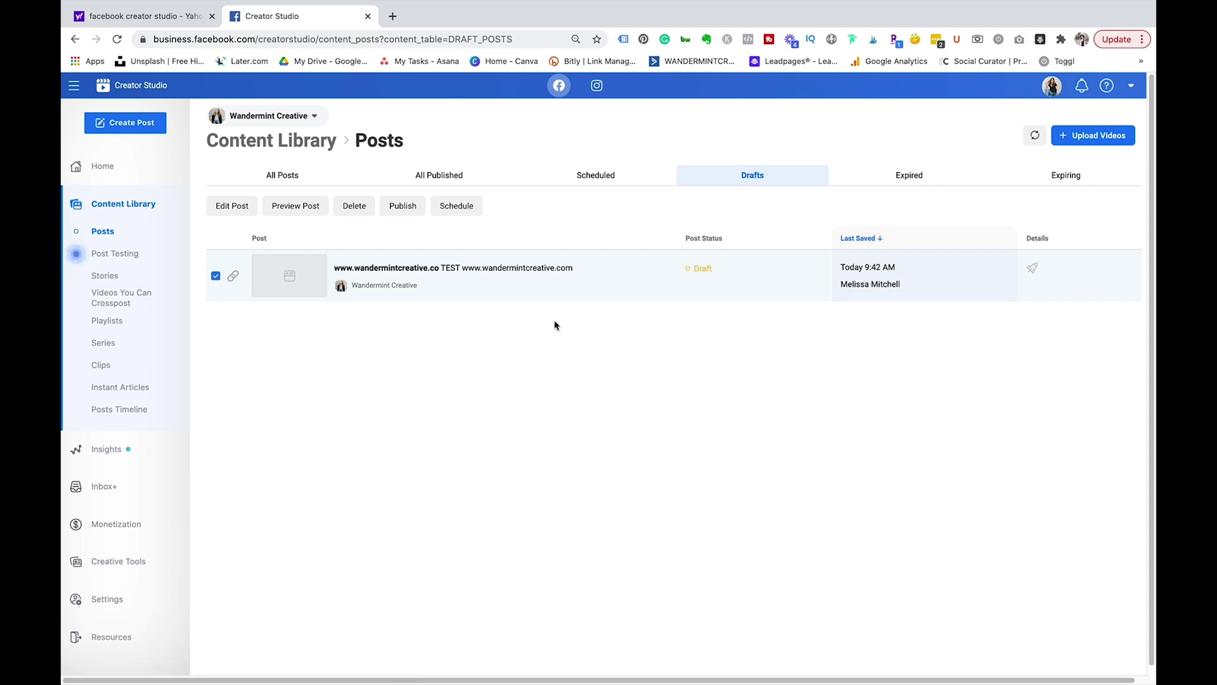